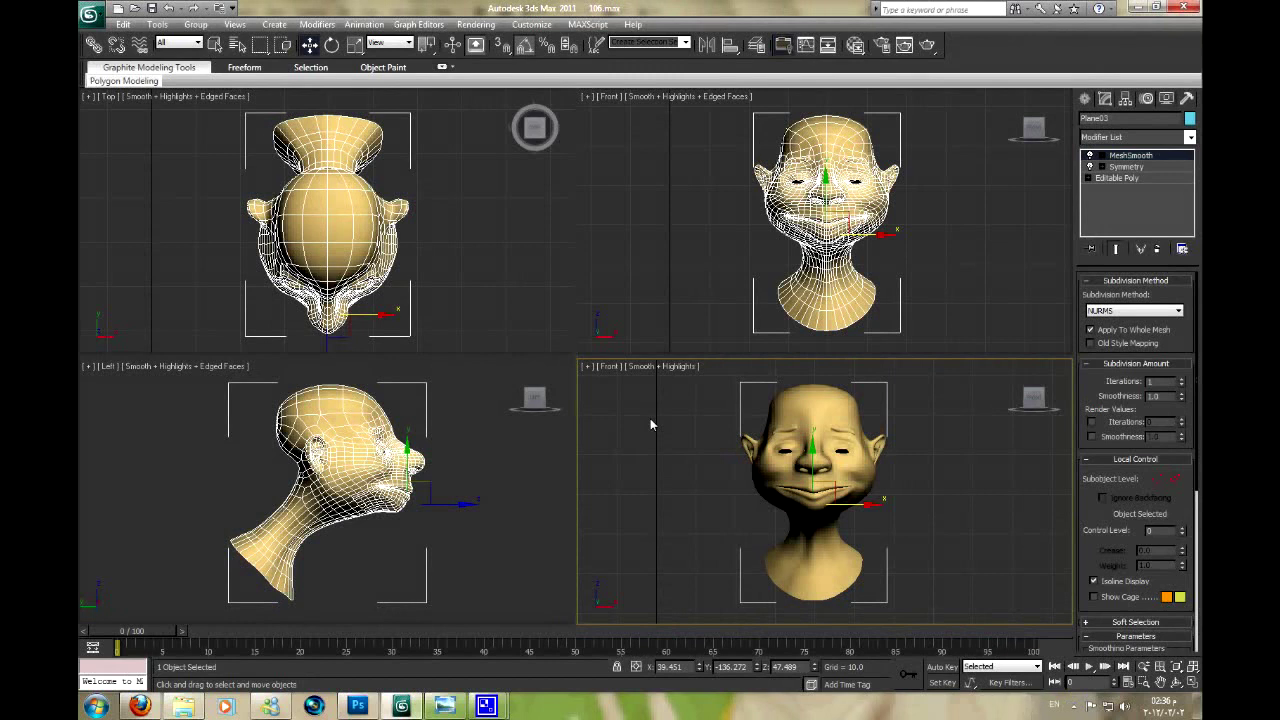
Switch the lower-right viewport to Perspective and maximize it around the head
{"action": "middle_click_drag", "start_coordinate": [686, 434], "coordinate": [687, 432]}
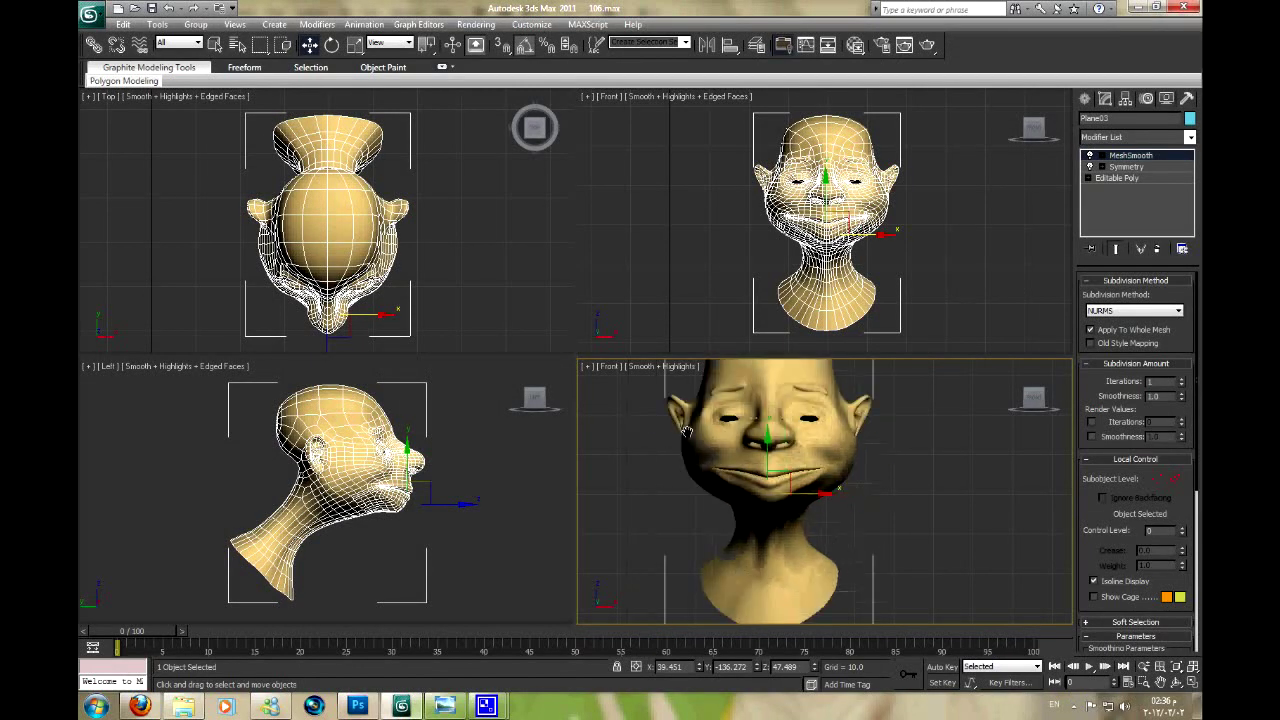
{"action": "key", "text": "p"}
{"action": "left_click", "coordinate": [1193, 666]}
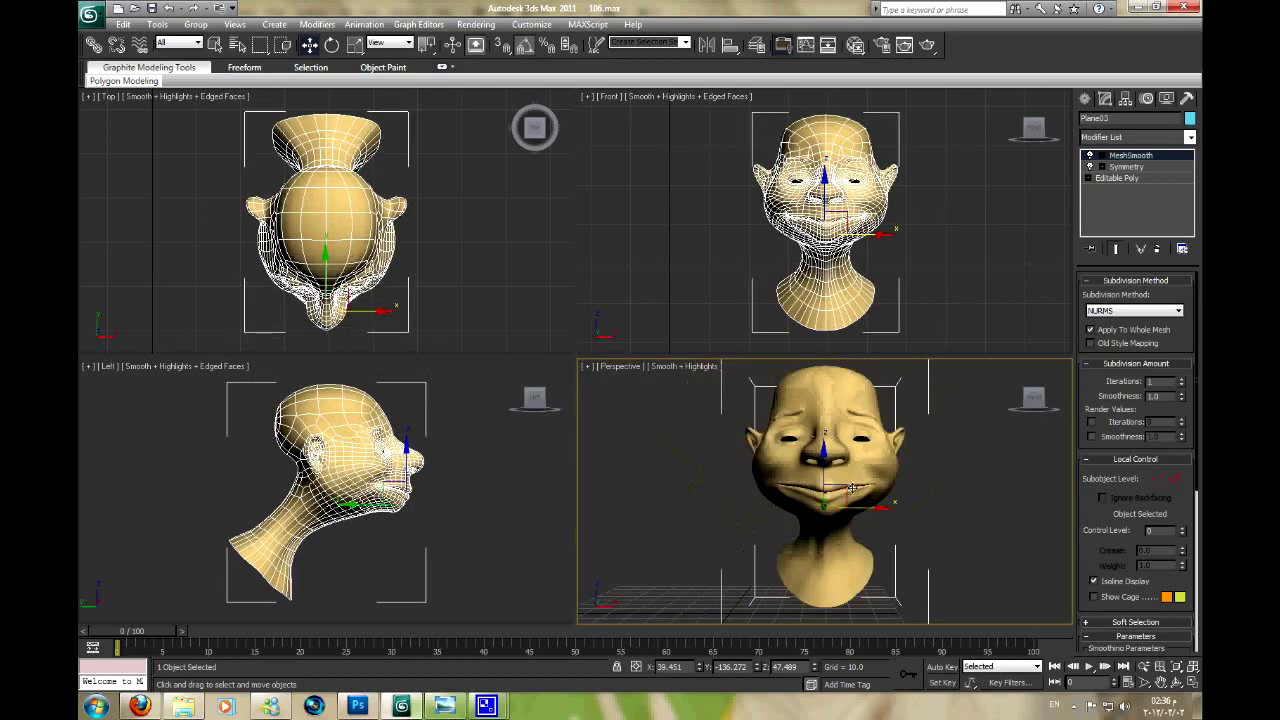
{"action": "left_click", "coordinate": [1193, 682]}
Zoom and orbit the head from a near-front view to its right profile
{"action": "scroll", "coordinate": [600, 350], "scroll_direction": "up", "scroll_amount": 3}
{"action": "middle_click_drag", "start_coordinate": [600, 350], "coordinate": [529, 391], "text": "alt"}
{"action": "scroll", "coordinate": [540, 378], "scroll_direction": "up", "scroll_amount": 2}
{"action": "scroll", "coordinate": [545, 370], "scroll_direction": "down", "scroll_amount": 2}
{"action": "scroll", "coordinate": [551, 362], "scroll_direction": "up", "scroll_amount": 2}
{"action": "scroll", "coordinate": [551, 362], "scroll_direction": "down", "scroll_amount": 2}
{"action": "mouse_move", "coordinate": [551, 362]}
{"action": "middle_mouse_down", "text": "alt"}
{"action": "mouse_move", "coordinate": [673, 350]}
{"action": "mouse_move", "coordinate": [525, 335]}
{"action": "mouse_move", "coordinate": [533, 343]}
{"action": "middle_mouse_up", "text": "alt"}
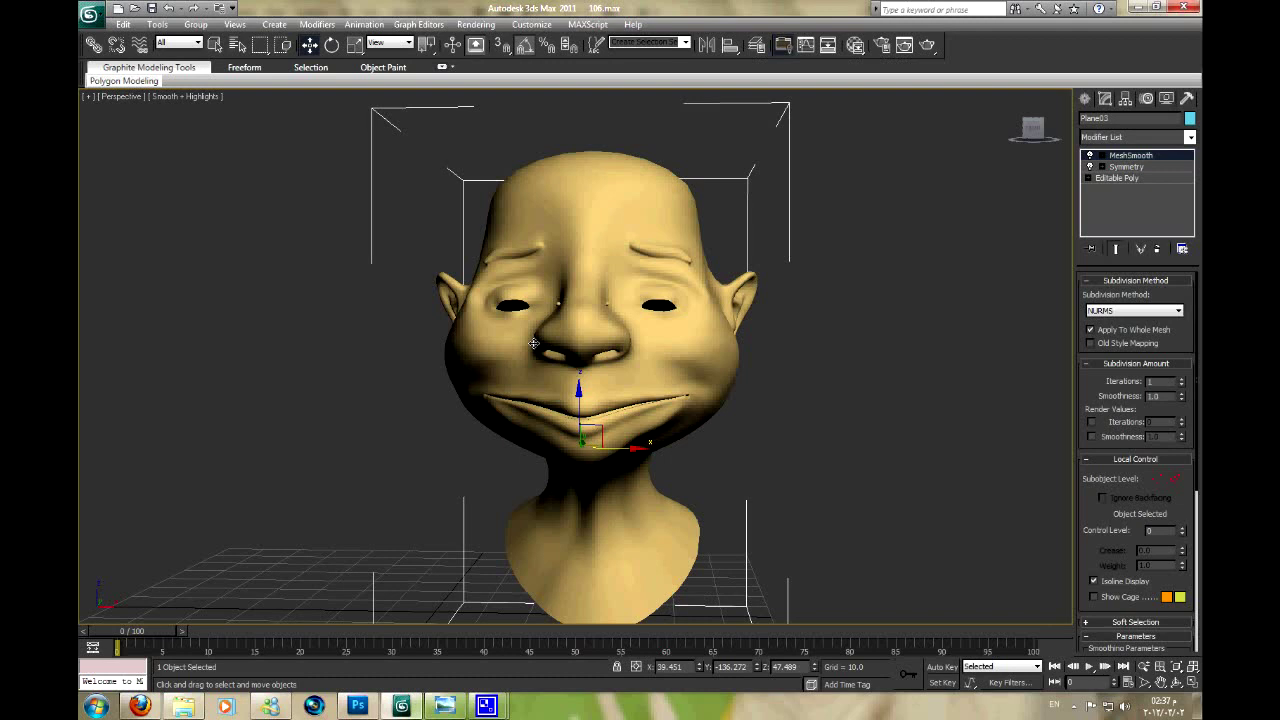
Turn off MeshSmooth and enable Edged Faces to see the raw head mesh
{"action": "middle_click_drag", "start_coordinate": [717, 348], "coordinate": [710, 348]}
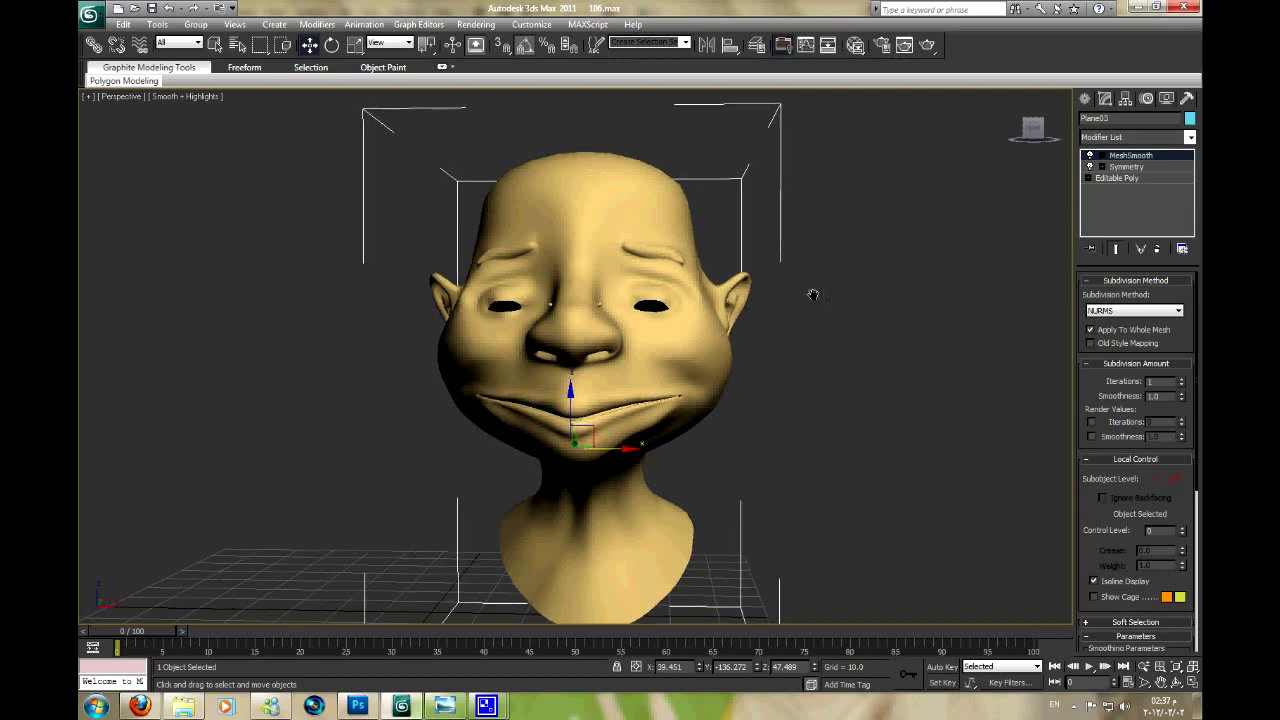
{"action": "middle_click_drag", "start_coordinate": [814, 291], "coordinate": [806, 308]}
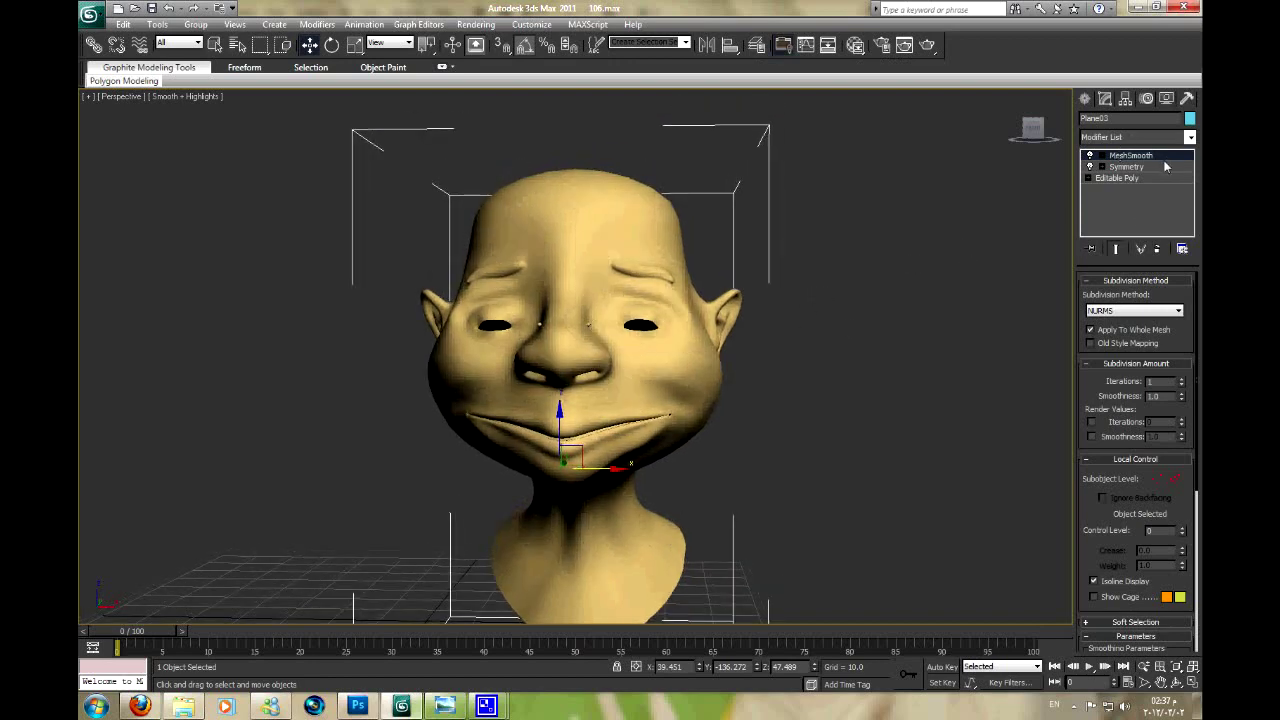
{"action": "left_click", "coordinate": [1090, 156]}
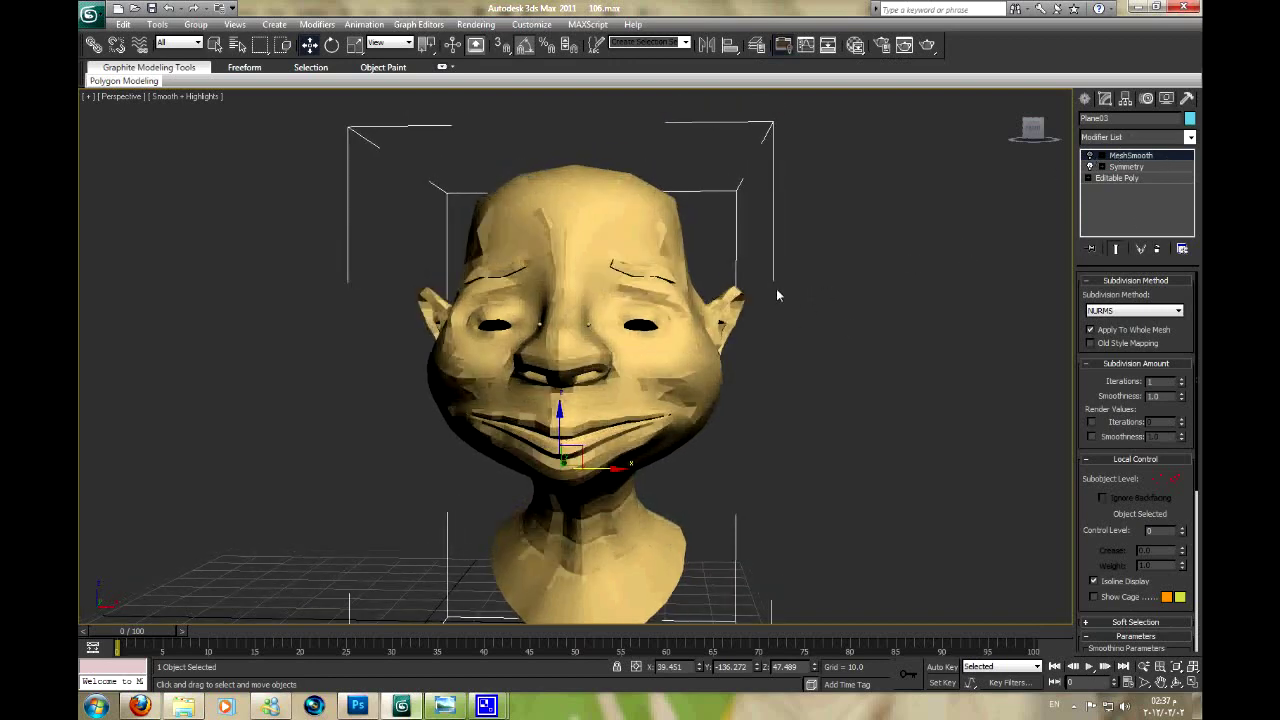
{"action": "key", "text": "F4"}
{"action": "mouse_move", "coordinate": [803, 277]}
{"action": "middle_mouse_down", "text": "alt"}
{"action": "mouse_move", "coordinate": [657, 315]}
{"action": "mouse_move", "coordinate": [865, 294]}
{"action": "mouse_move", "coordinate": [780, 290]}
{"action": "middle_mouse_up", "text": "alt"}
{"action": "scroll", "coordinate": [572, 355], "scroll_direction": "up", "scroll_amount": 3}
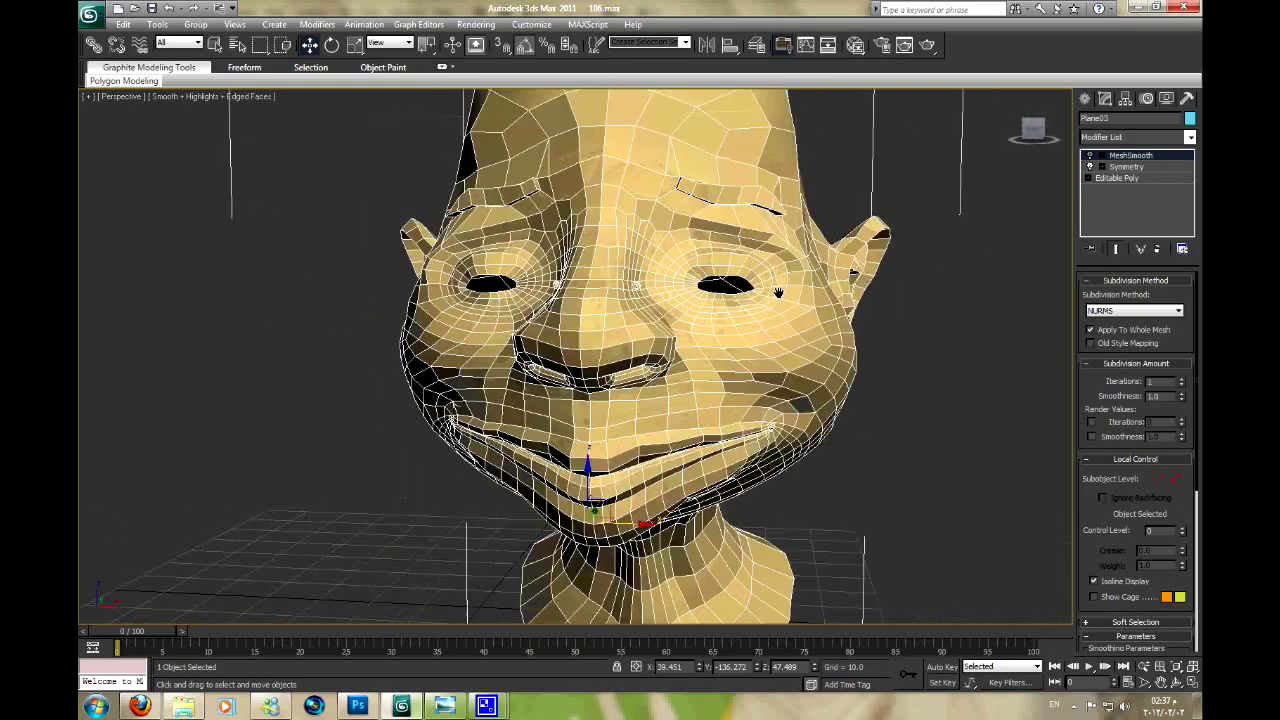
Delete the MeshSmooth and Symmetry modifiers, leaving the half head in Front view
{"action": "left_click", "coordinate": [1157, 248]}
{"action": "middle_click_drag", "start_coordinate": [886, 240], "coordinate": [886, 250], "text": "alt"}
{"action": "key", "text": "f"}
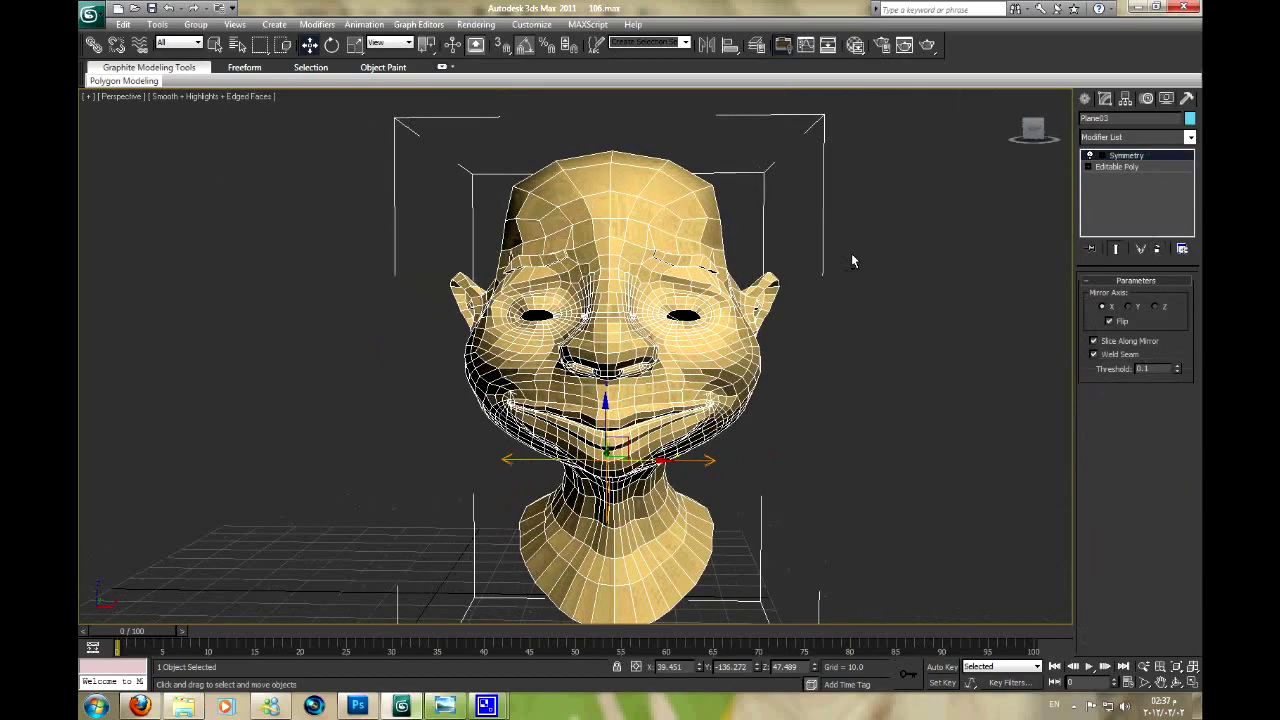
{"action": "scroll", "coordinate": [849, 259], "scroll_direction": "up", "scroll_amount": 5}
{"action": "scroll", "coordinate": [800, 260], "scroll_direction": "down", "scroll_amount": 3}
{"action": "scroll", "coordinate": [755, 260], "scroll_direction": "down", "scroll_amount": 3}
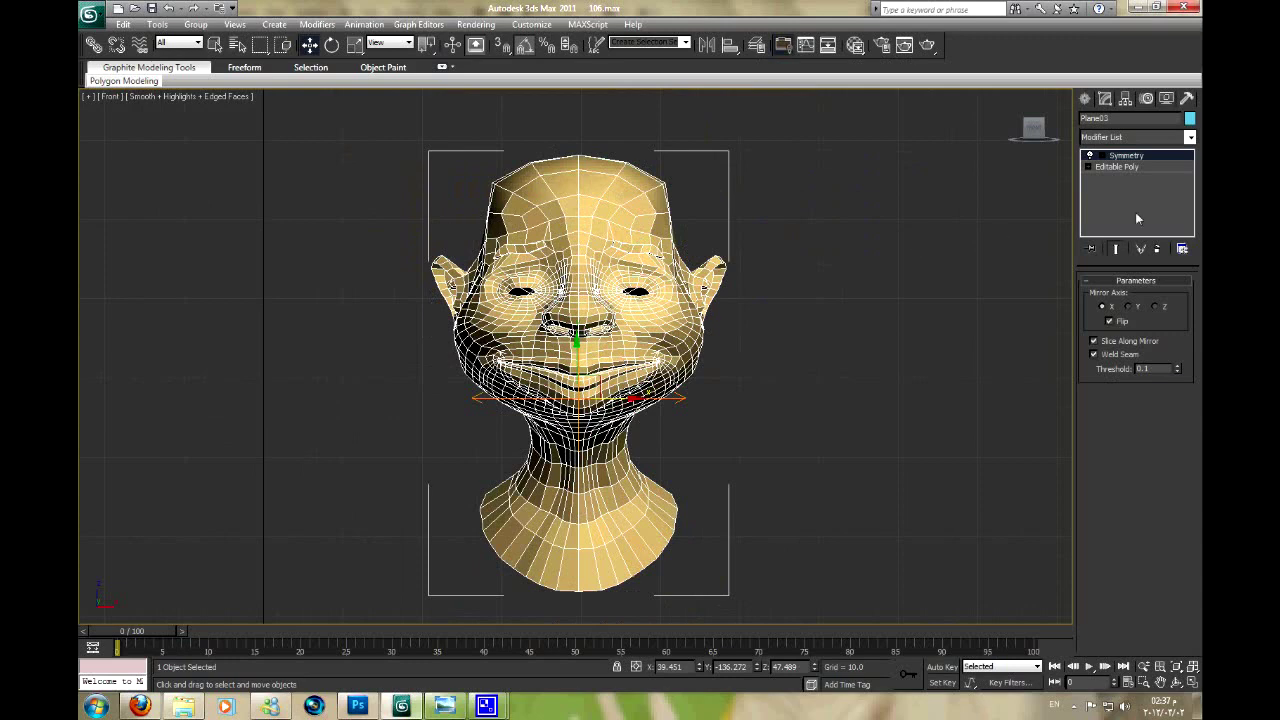
{"action": "left_click", "coordinate": [1150, 247]}
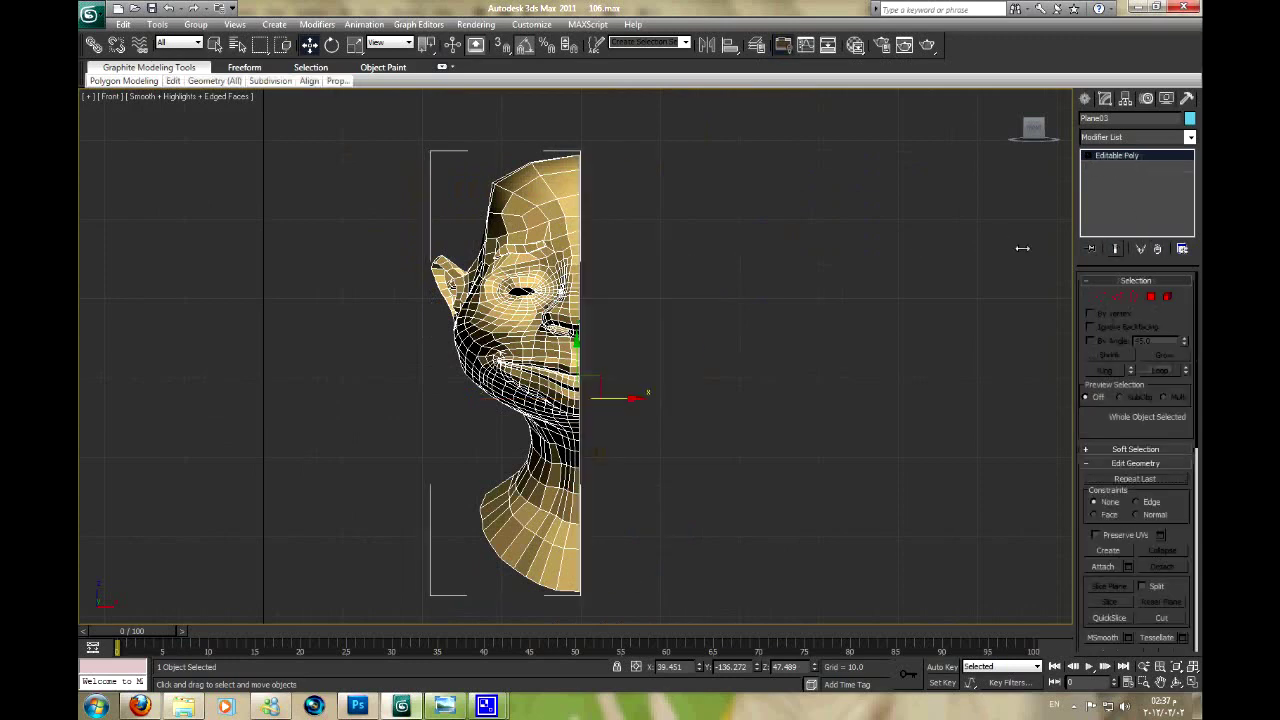
Reselect the half-head Plane03 and open the Modifier List dropdown
{"action": "left_click", "coordinate": [790, 229]}
{"action": "scroll", "coordinate": [740, 239], "scroll_direction": "up", "scroll_amount": 4}
{"action": "middle_click_drag", "start_coordinate": [740, 239], "coordinate": [730, 319]}
{"action": "scroll", "coordinate": [730, 319], "scroll_direction": "down", "scroll_amount": 2}
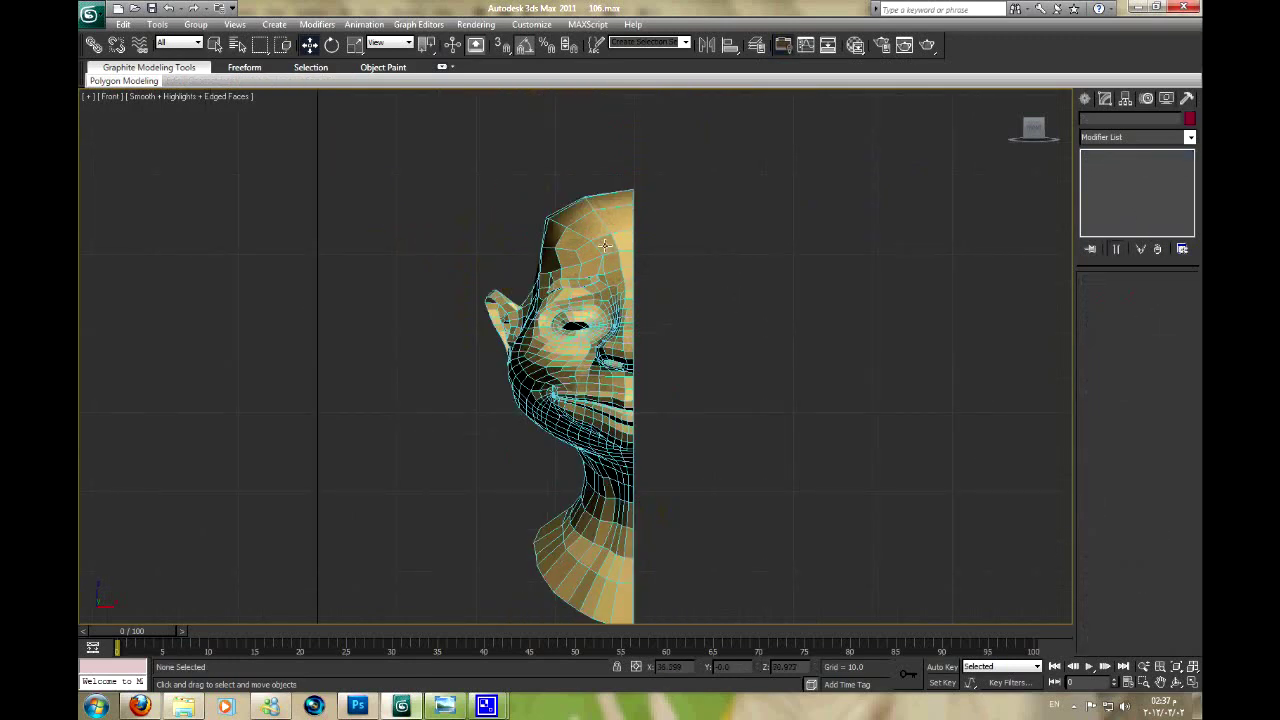
{"action": "left_click", "coordinate": [620, 300]}
{"action": "middle_click_drag", "start_coordinate": [651, 236], "coordinate": [651, 200]}
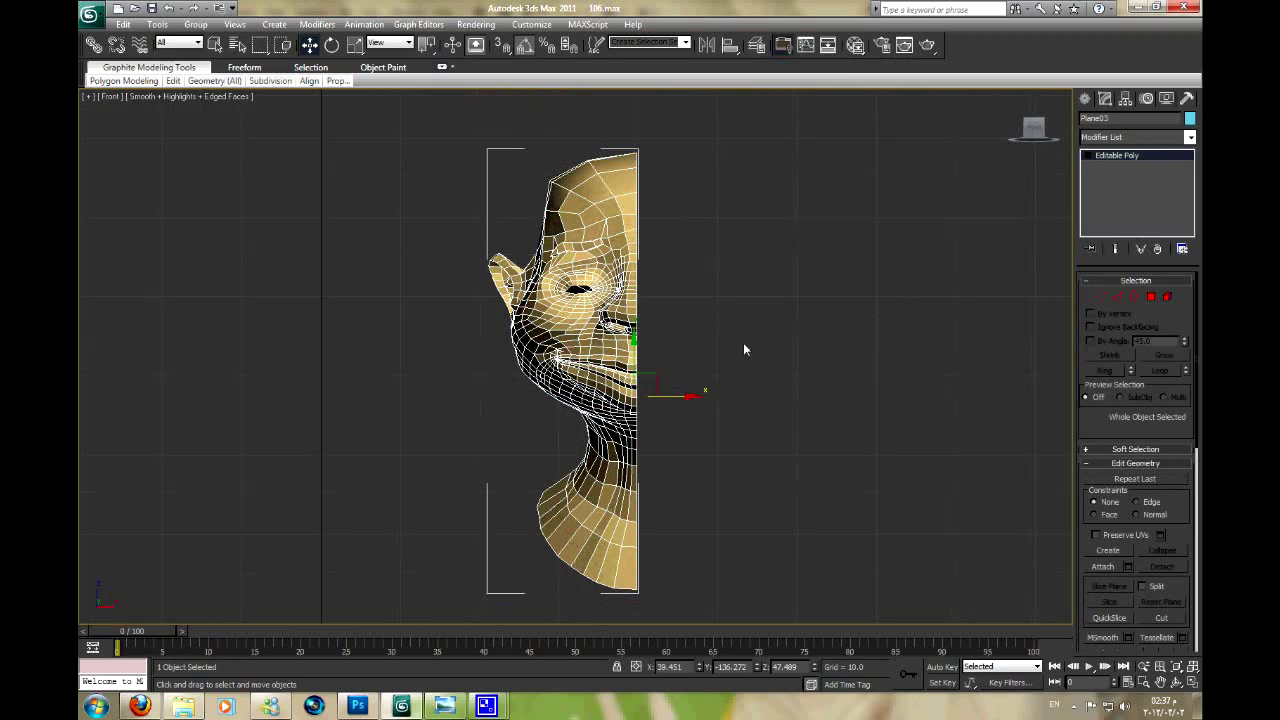
{"action": "scroll", "coordinate": [700, 310], "scroll_direction": "up", "scroll_amount": 2}
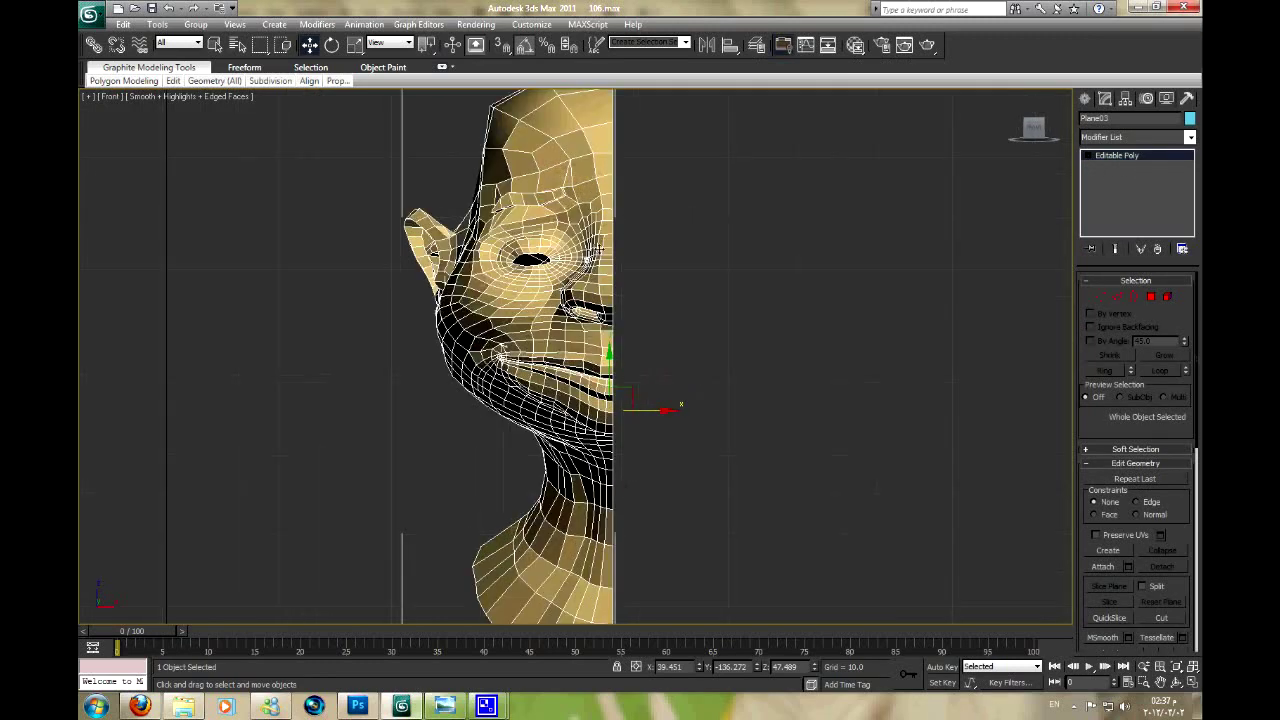
{"action": "scroll", "coordinate": [640, 230], "scroll_direction": "down", "scroll_amount": 3}
{"action": "scroll", "coordinate": [623, 237], "scroll_direction": "up", "scroll_amount": 1}
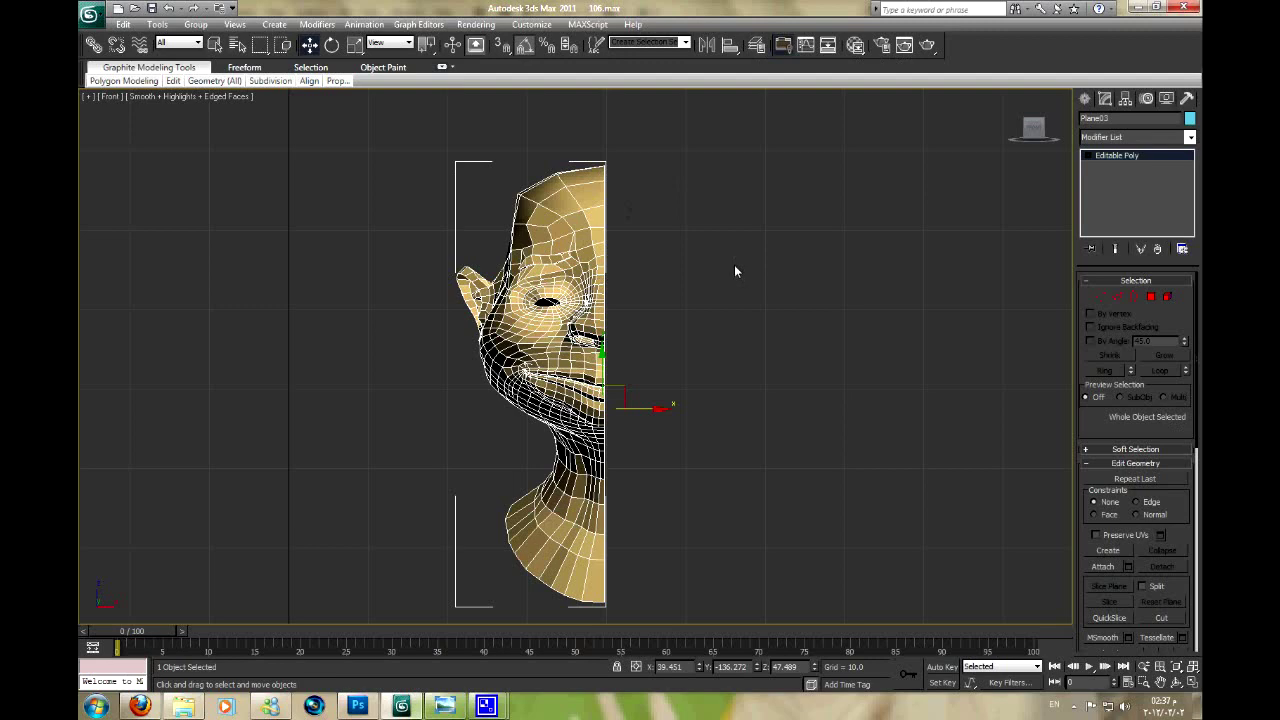
{"action": "left_click", "coordinate": [1104, 137]}
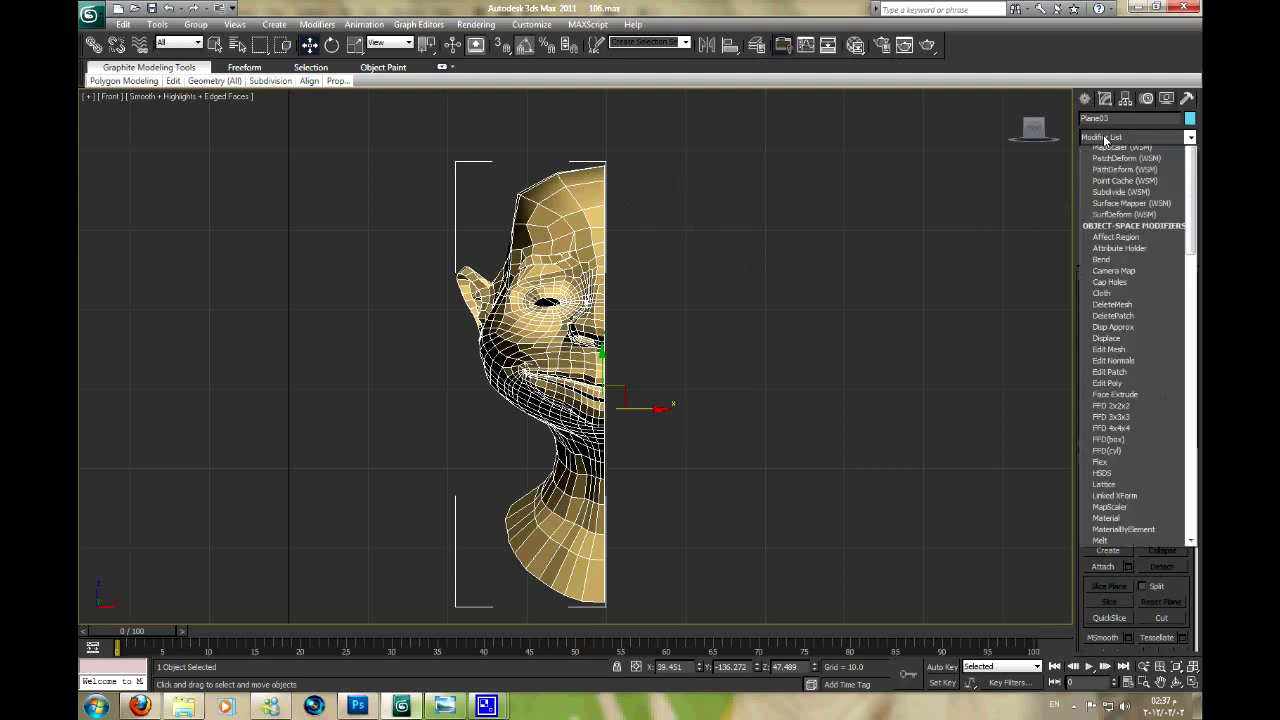
Add a Symmetry modifier to the half head with Flip checked
{"action": "key", "text": "s"}
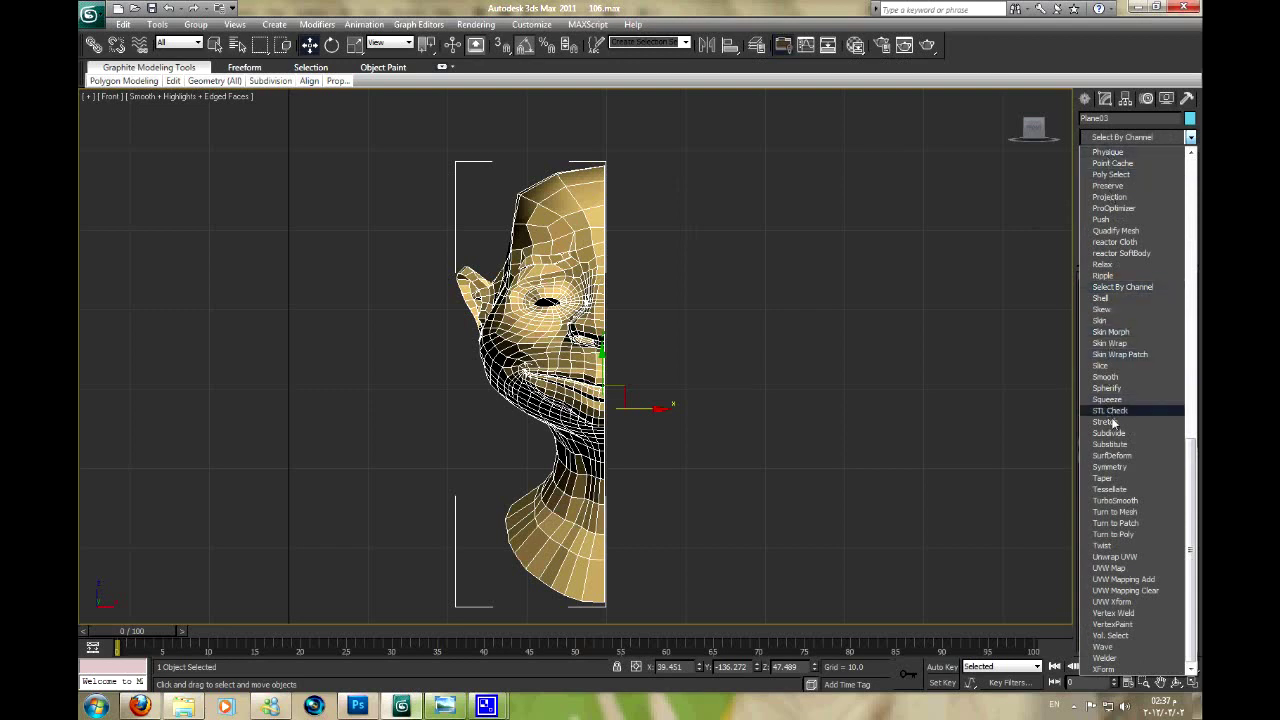
{"action": "left_click", "coordinate": [1112, 466]}
{"action": "middle_click_drag", "start_coordinate": [849, 425], "coordinate": [650, 286]}
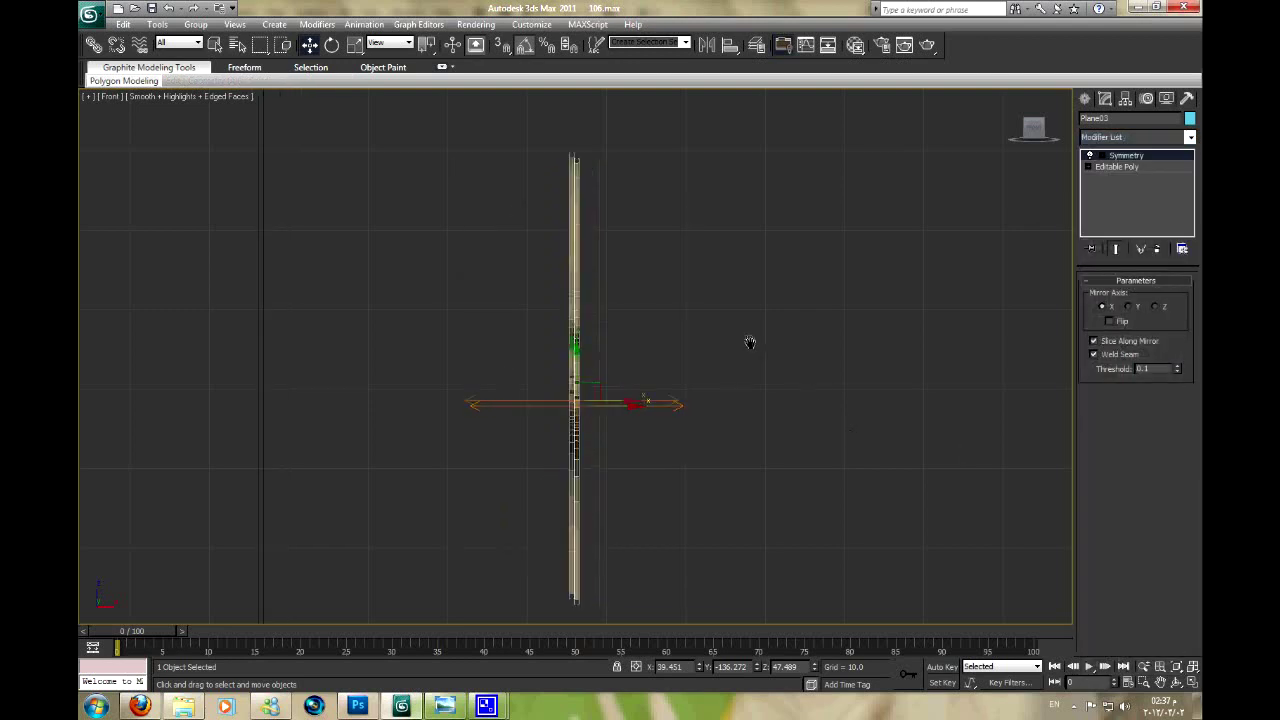
{"action": "left_click", "coordinate": [1109, 321]}
{"action": "scroll", "coordinate": [548, 309], "scroll_direction": "up", "scroll_amount": 1}
{"action": "scroll", "coordinate": [548, 309], "scroll_direction": "up", "scroll_amount": 2}
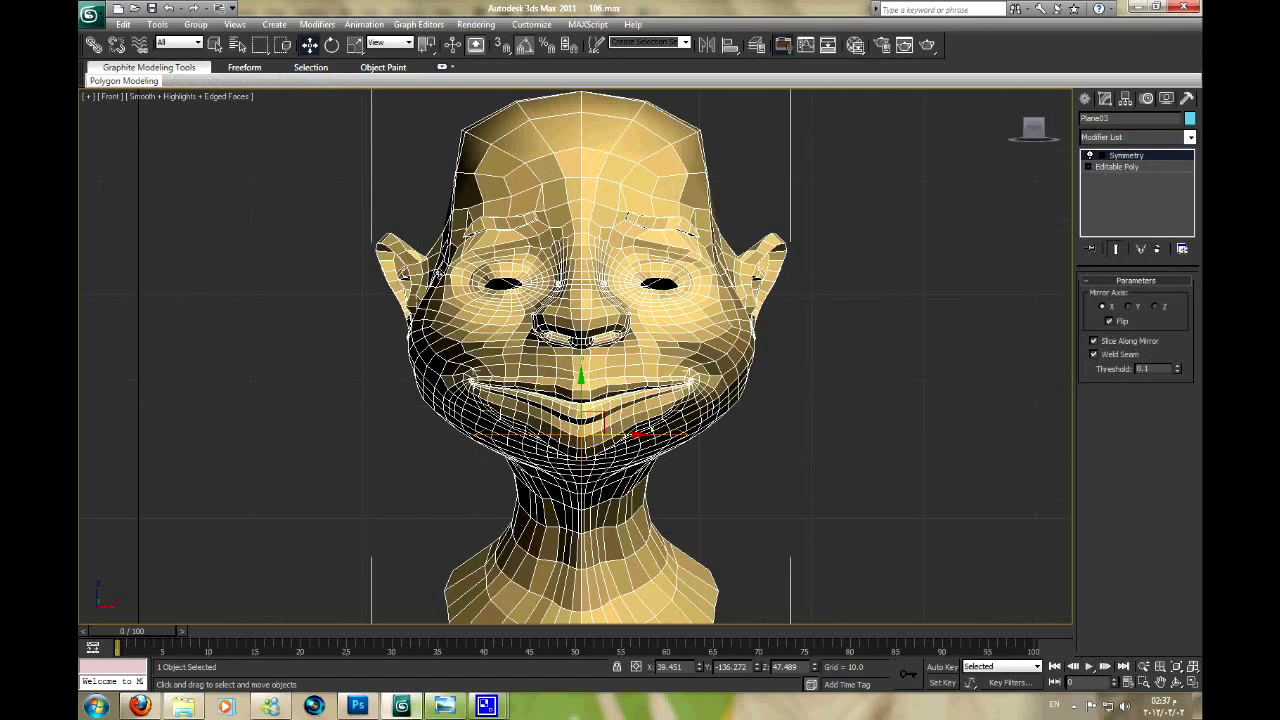
{"action": "middle_click_drag", "start_coordinate": [685, 262], "coordinate": [682, 300]}
{"action": "scroll", "coordinate": [684, 298], "scroll_direction": "up", "scroll_amount": 2}
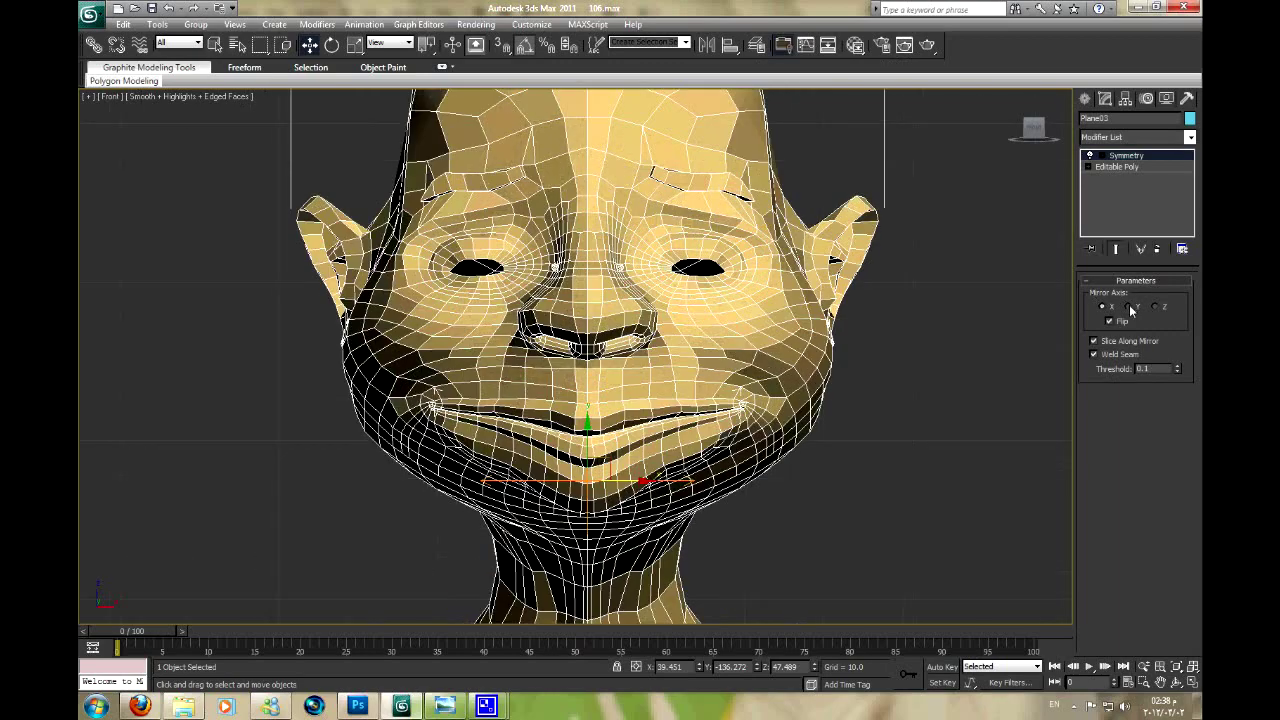
Try the Y and Z mirror axes, then set the Symmetry axis back to X
{"action": "left_click", "coordinate": [1129, 307]}
{"action": "left_click", "coordinate": [1155, 307]}
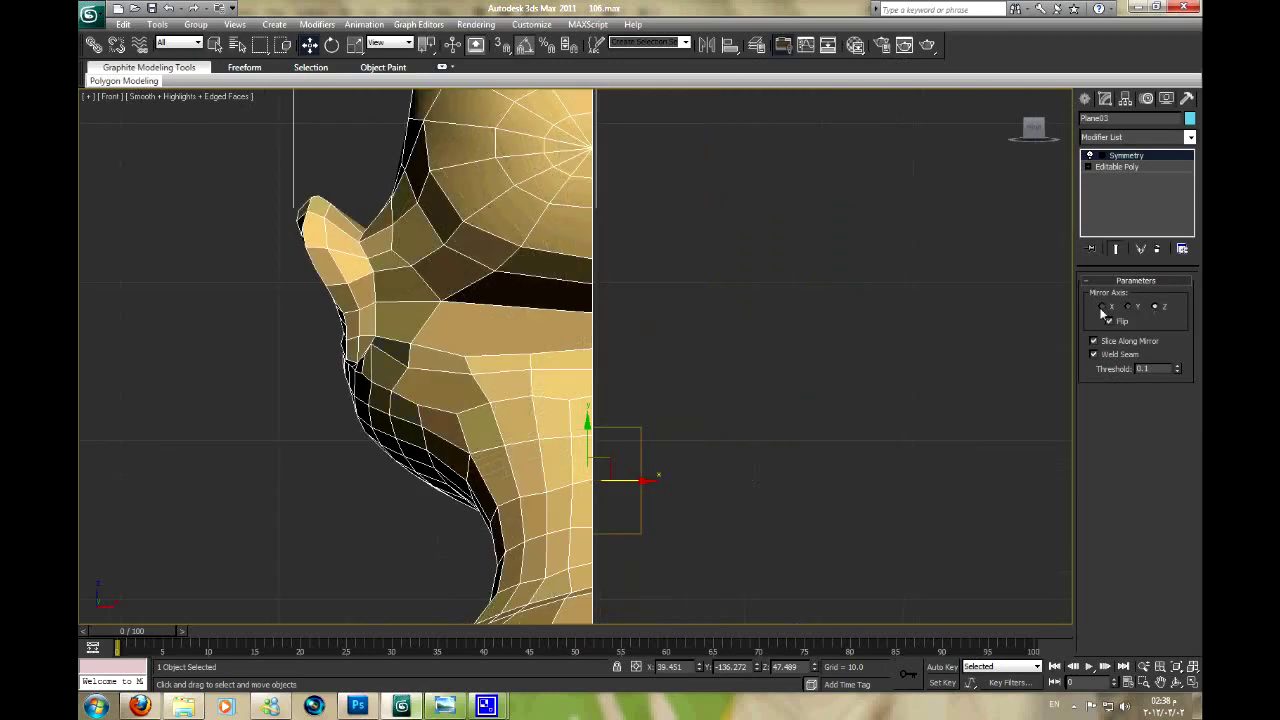
{"action": "left_click", "coordinate": [1103, 307]}
{"action": "middle_click_drag", "start_coordinate": [920, 337], "coordinate": [929, 403]}
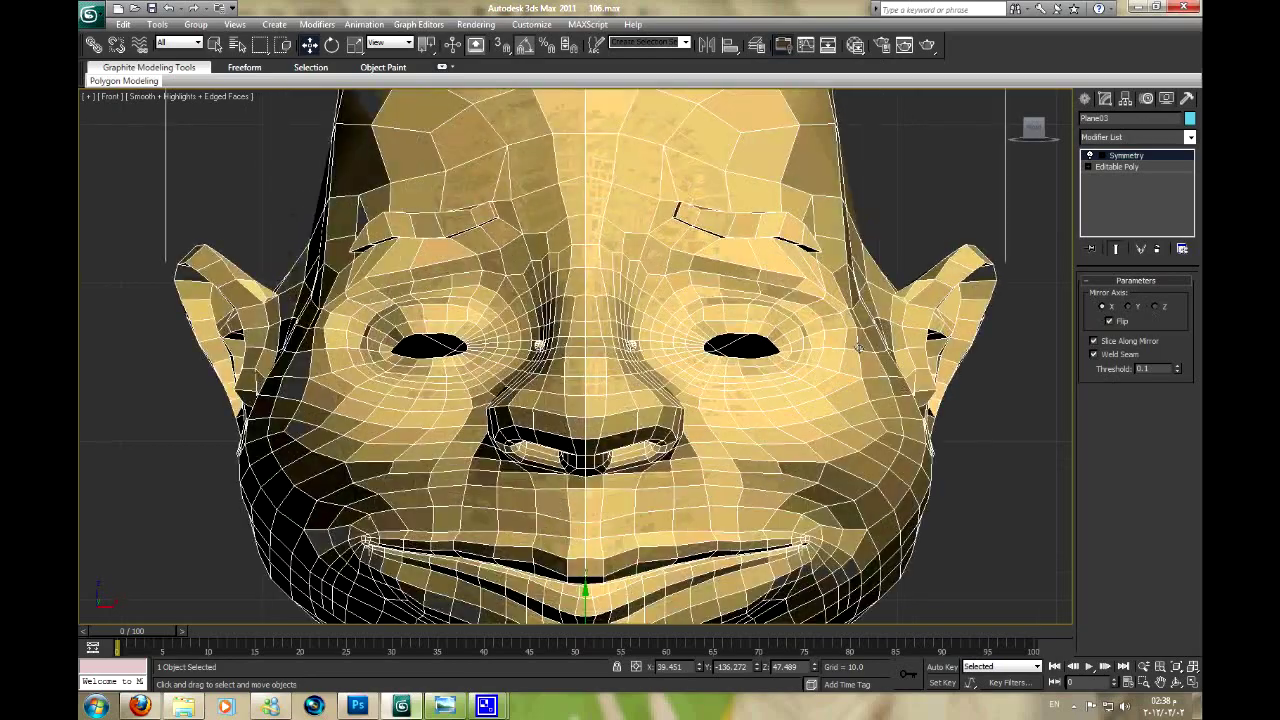
{"action": "scroll", "coordinate": [580, 468], "scroll_direction": "up", "scroll_amount": 1}
{"action": "scroll", "coordinate": [580, 468], "scroll_direction": "up", "scroll_amount": 3}
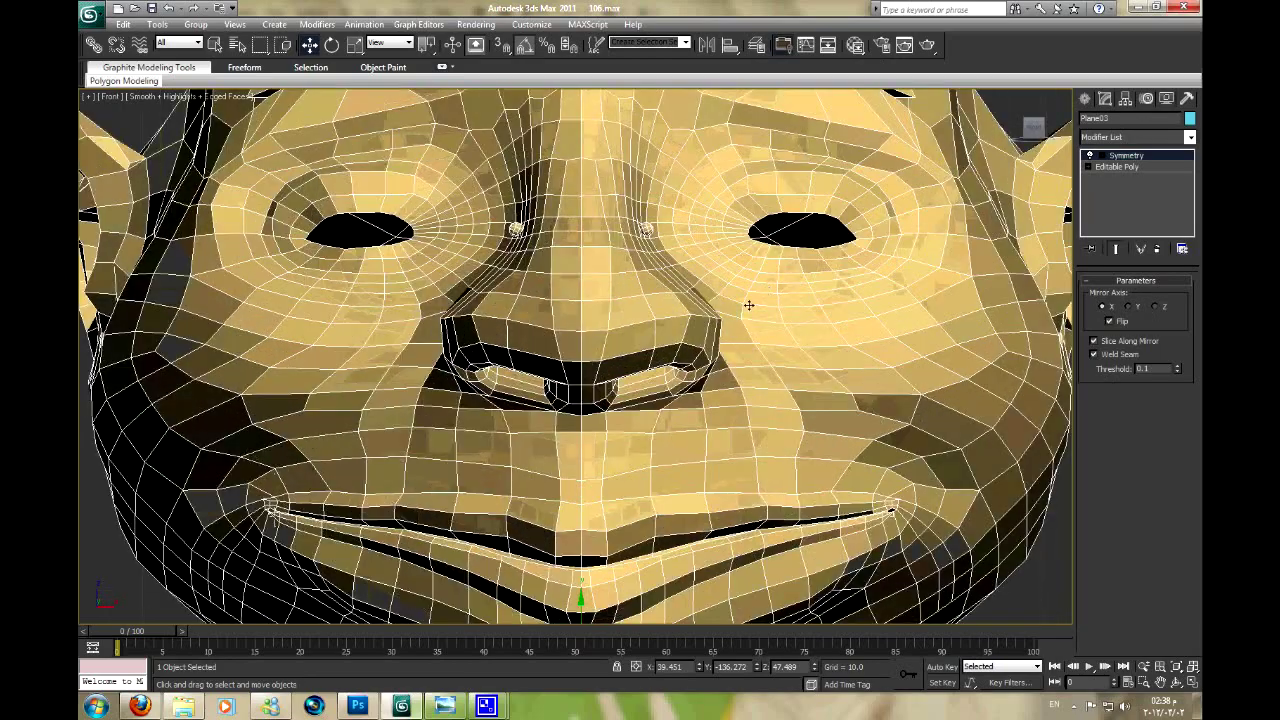
{"action": "scroll", "coordinate": [748, 305], "scroll_direction": "down", "scroll_amount": 3}
{"action": "scroll", "coordinate": [748, 305], "scroll_direction": "down", "scroll_amount": 1}
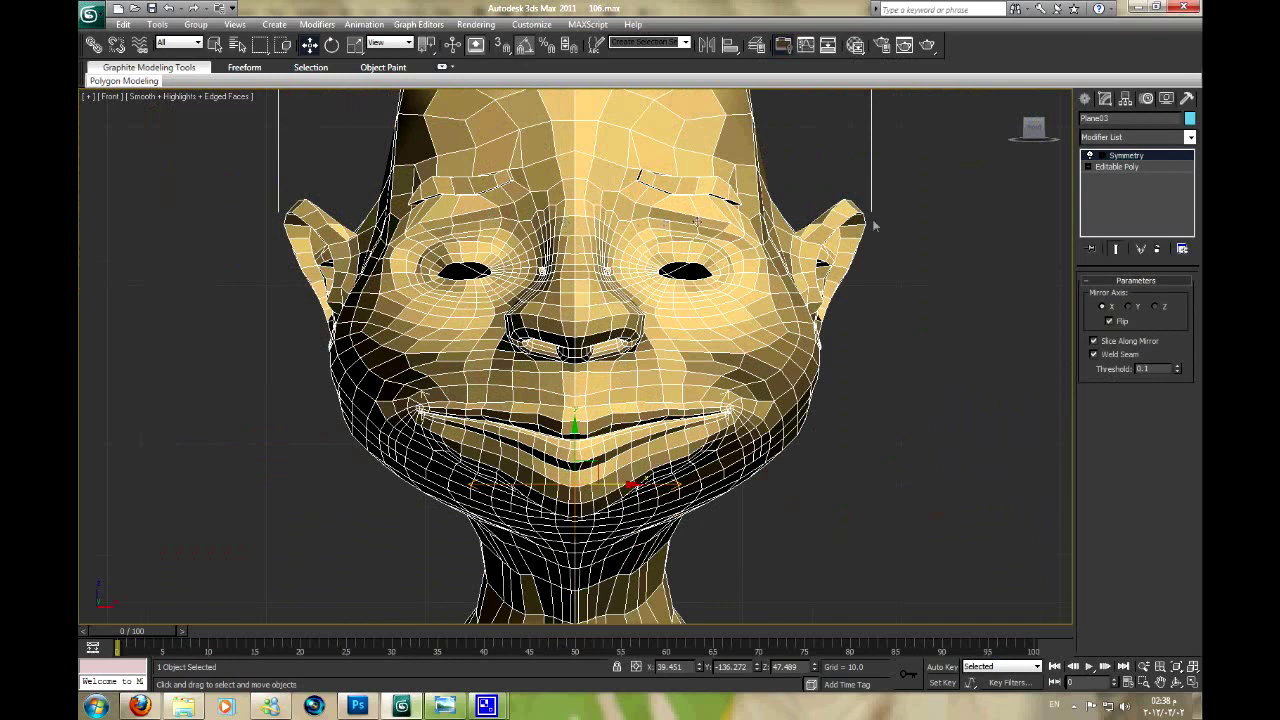
{"action": "left_click", "coordinate": [1103, 156]}
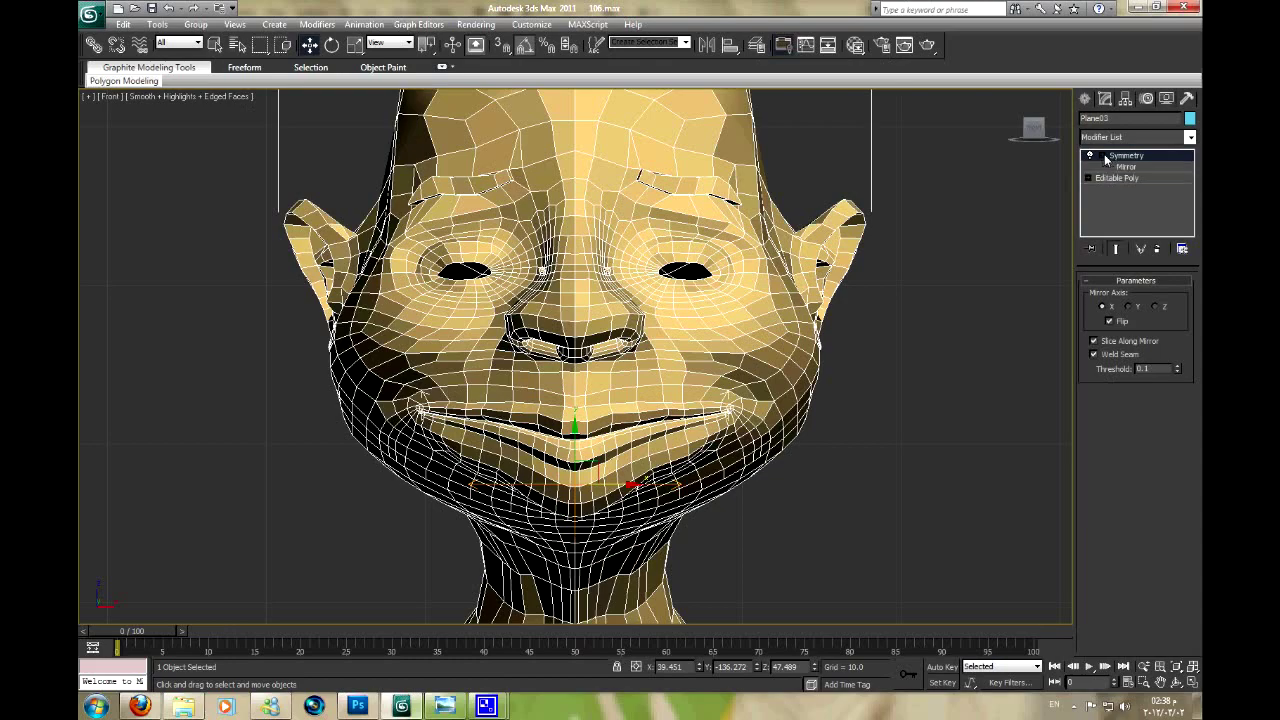
Select the Symmetry Mirror gizmo and shift it along X to test the effect
{"action": "left_click", "coordinate": [1125, 167]}
{"action": "middle_click_drag", "start_coordinate": [713, 336], "coordinate": [713, 251]}
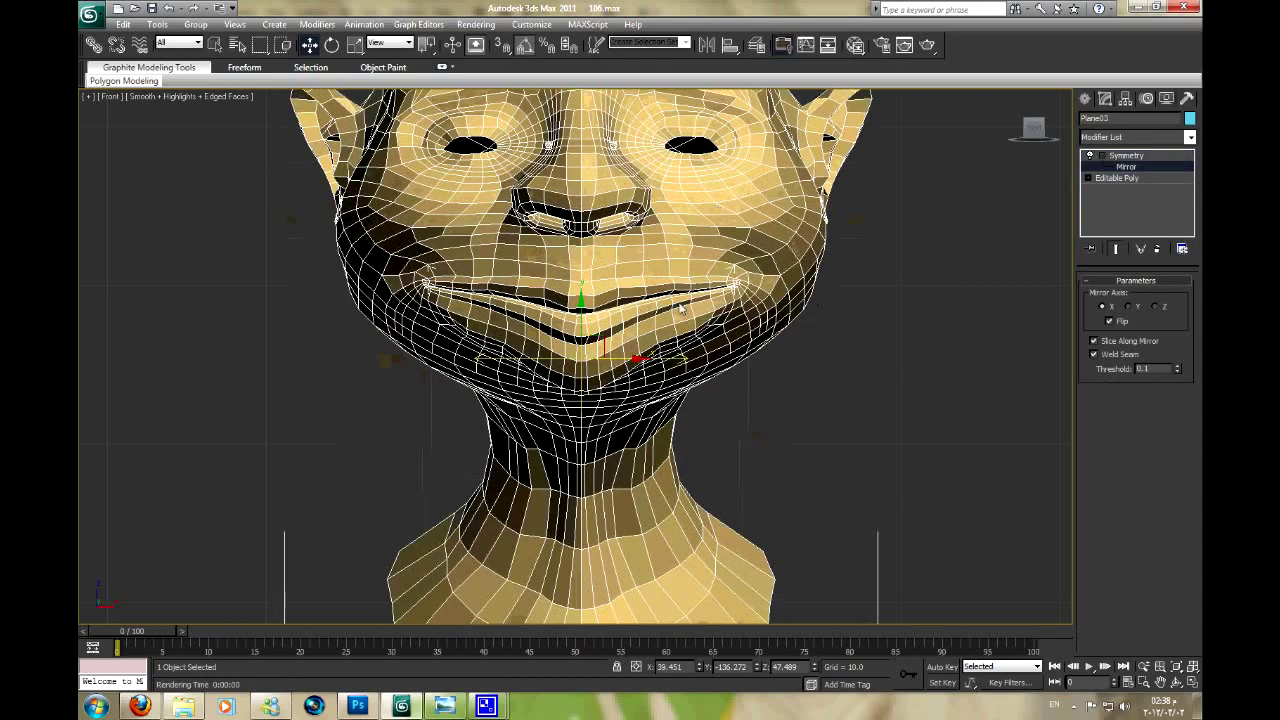
{"action": "scroll", "coordinate": [690, 420], "scroll_direction": "up", "scroll_amount": 4}
{"action": "mouse_move", "coordinate": [628, 361]}
{"action": "left_mouse_down"}
{"action": "mouse_move", "coordinate": [607, 360]}
{"action": "mouse_move", "coordinate": [695, 362]}
{"action": "left_mouse_up"}
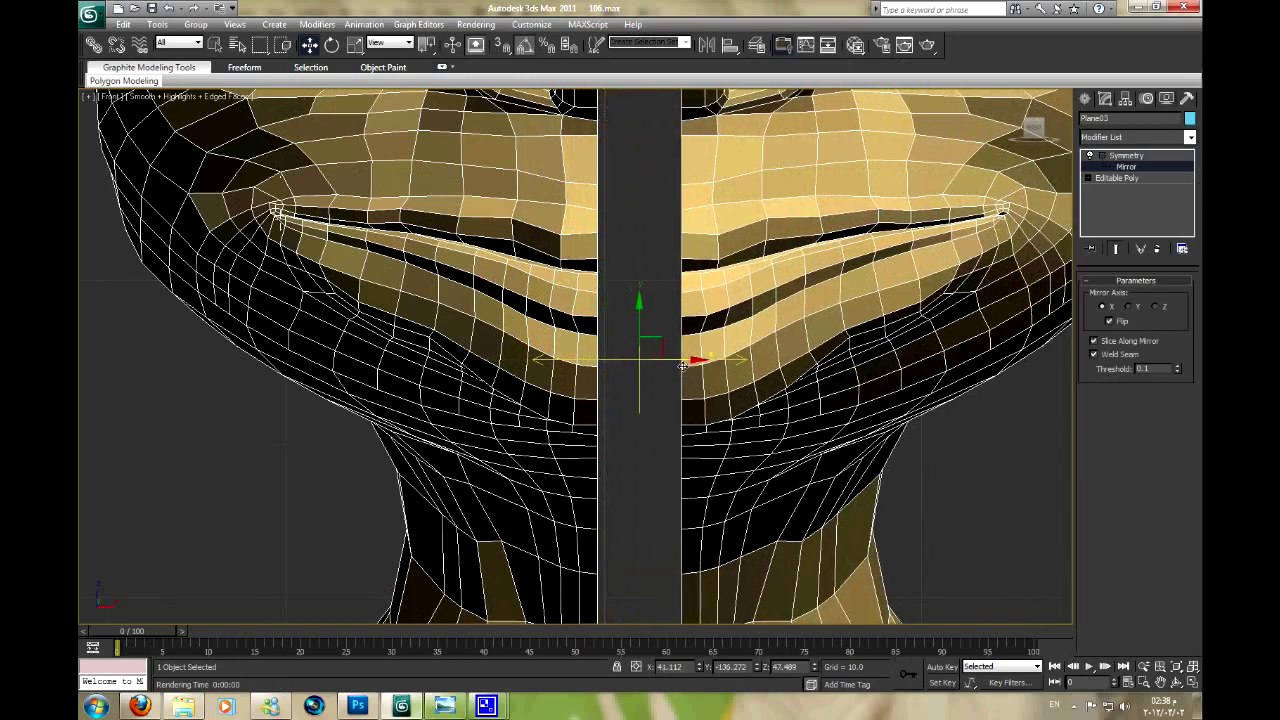
{"action": "key", "text": "z"}
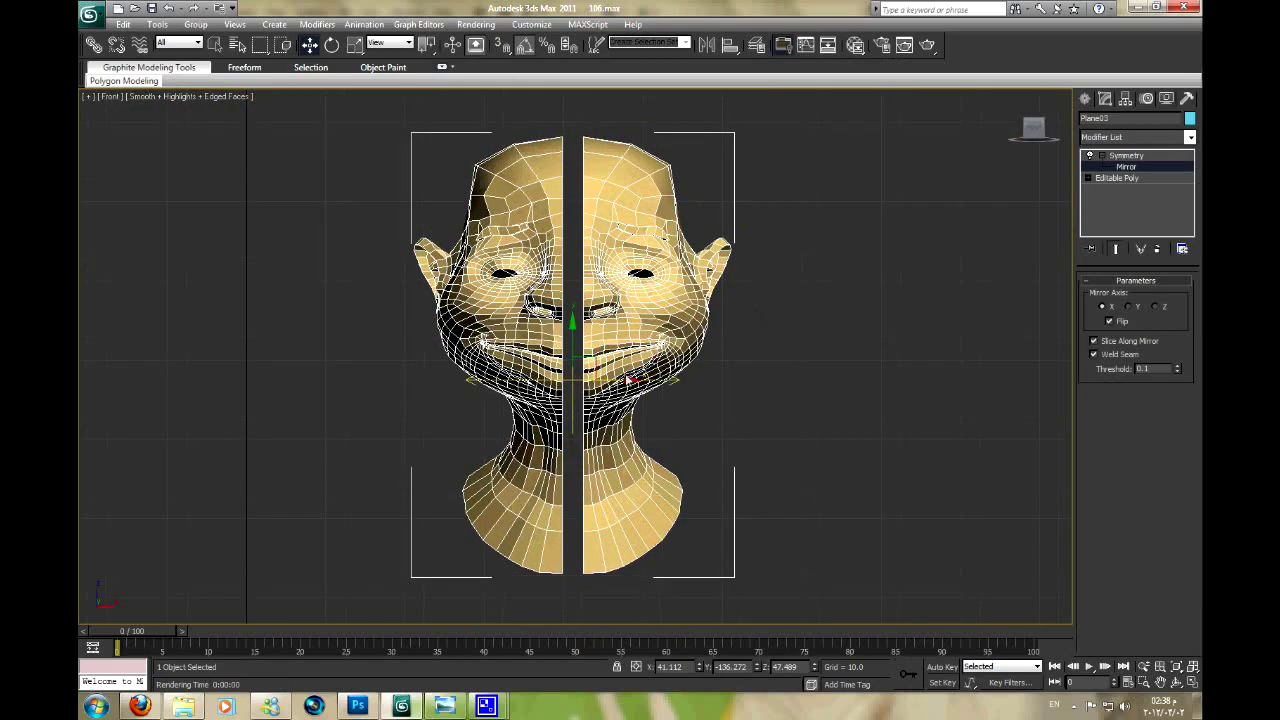
Move the mirror plane back toward the face centre, then nudge it slightly right
{"action": "mouse_move", "coordinate": [612, 380]}
{"action": "left_mouse_down"}
{"action": "mouse_move", "coordinate": [592, 380]}
{"action": "mouse_move", "coordinate": [615, 313]}
{"action": "left_mouse_up"}
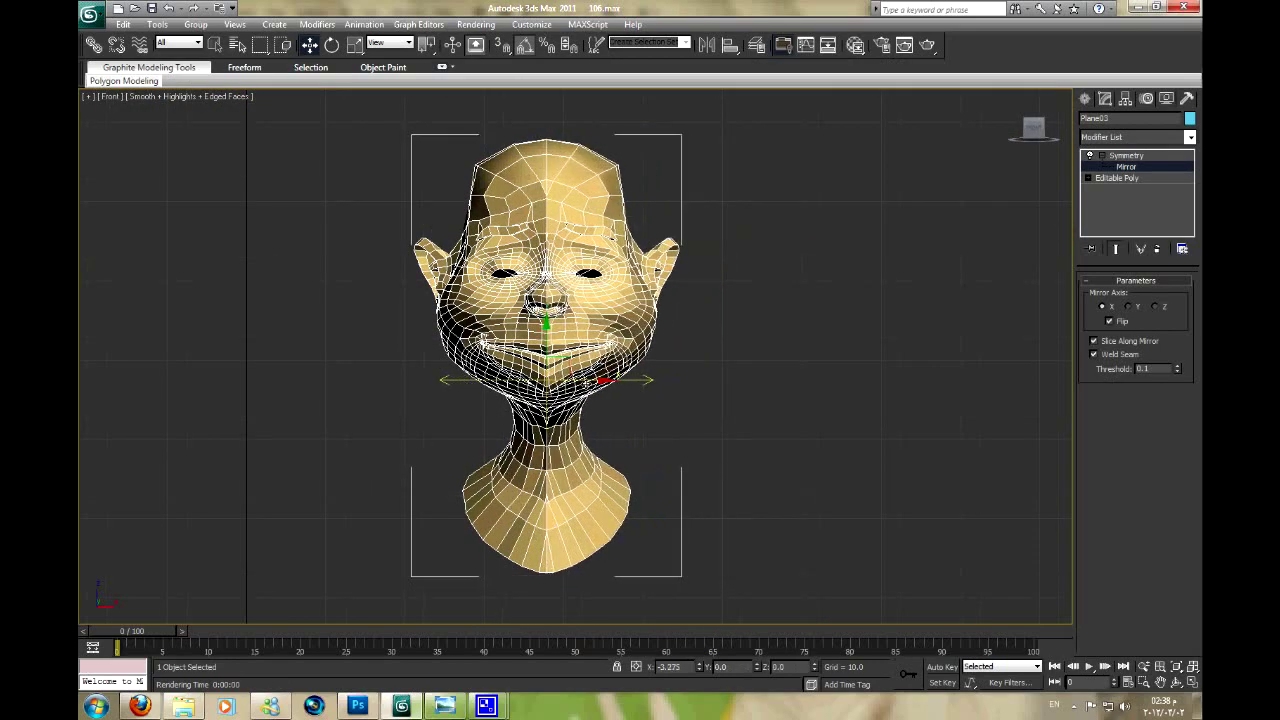
{"action": "scroll", "coordinate": [615, 312], "scroll_direction": "up", "scroll_amount": 4}
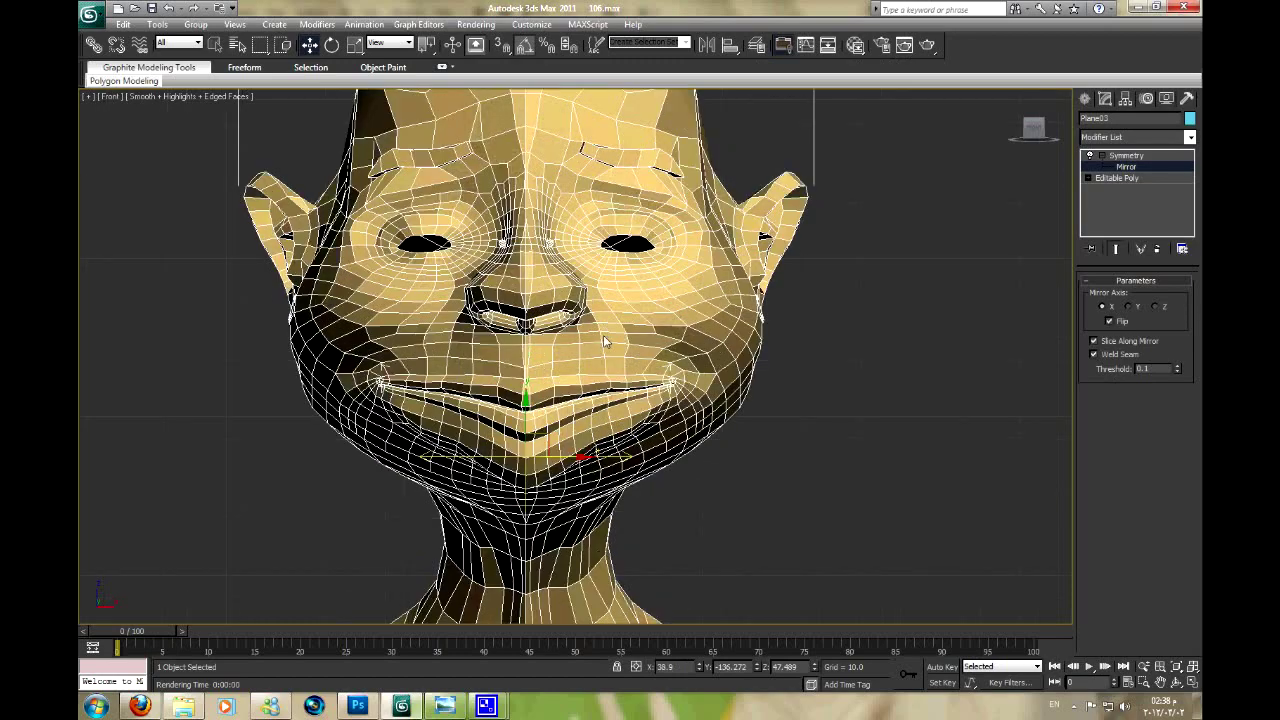
{"action": "middle_click_drag", "start_coordinate": [614, 372], "coordinate": [643, 229]}
{"action": "left_click_drag", "start_coordinate": [596, 343], "coordinate": [596, 343]}
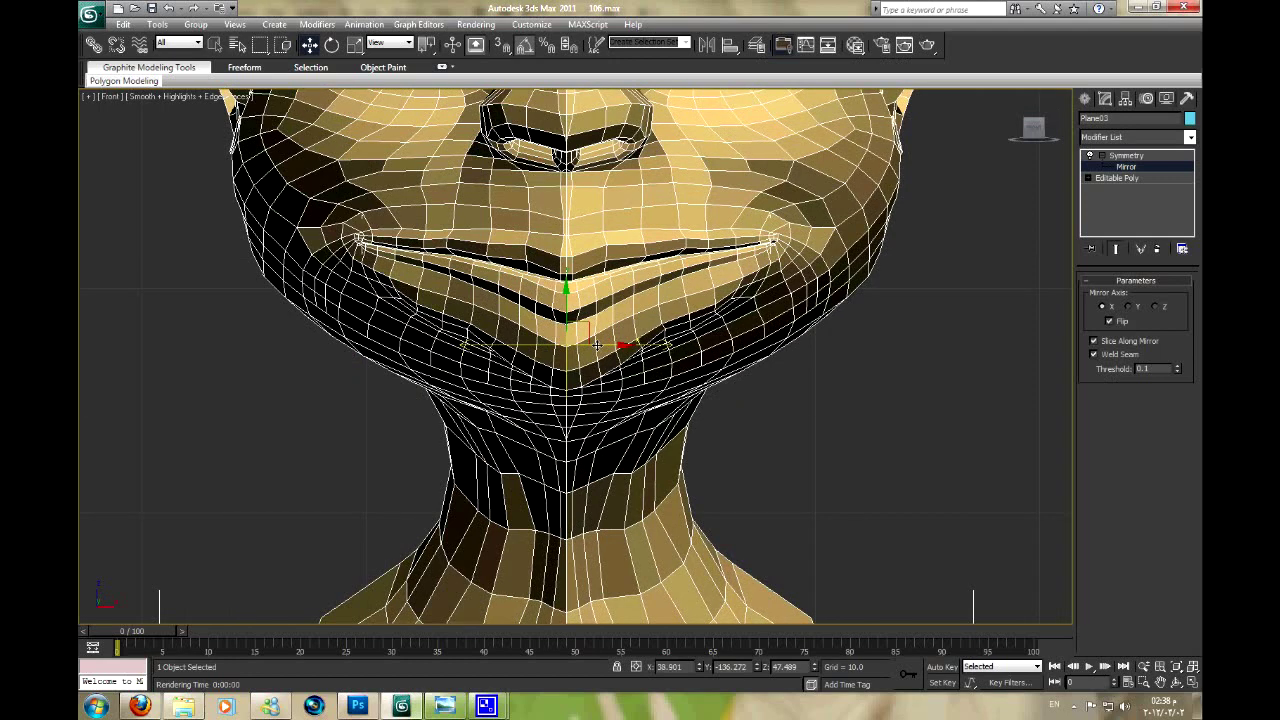
{"action": "left_click_drag", "start_coordinate": [596, 343], "coordinate": [612, 356]}
{"action": "scroll", "coordinate": [600, 350], "scroll_direction": "down", "scroll_amount": 2}
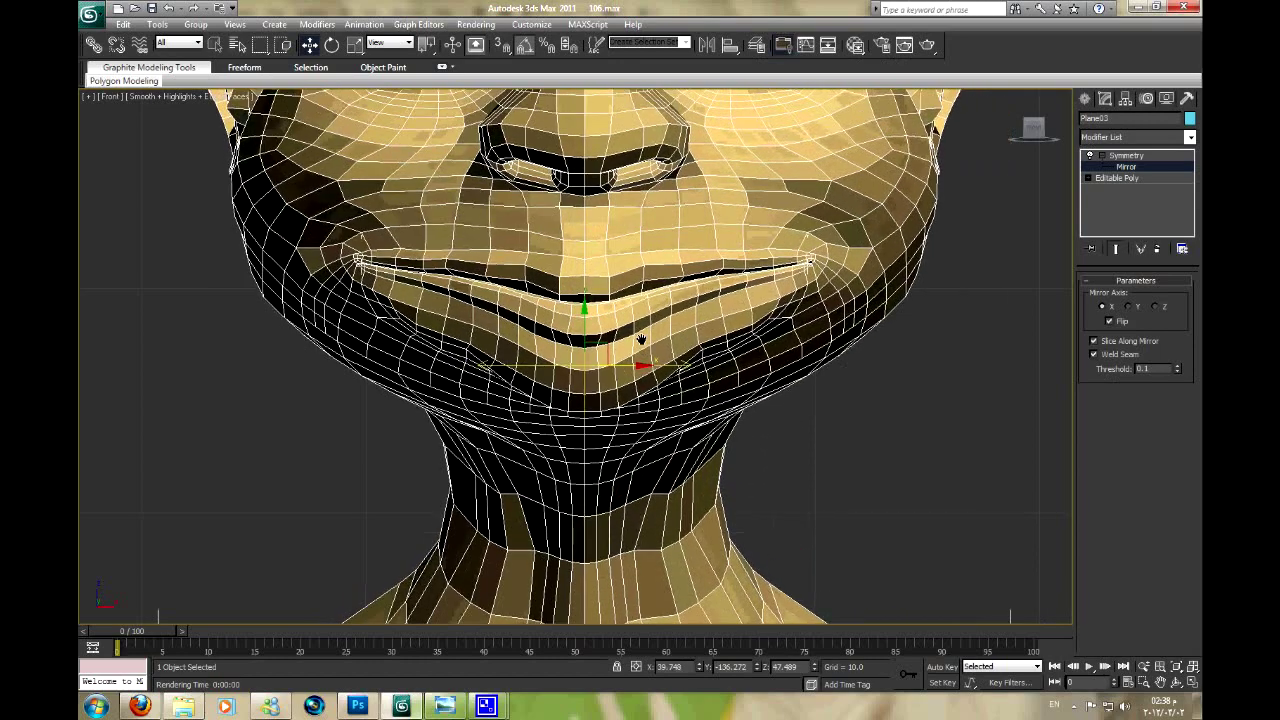
{"action": "scroll", "coordinate": [600, 350], "scroll_direction": "down", "scroll_amount": 3}
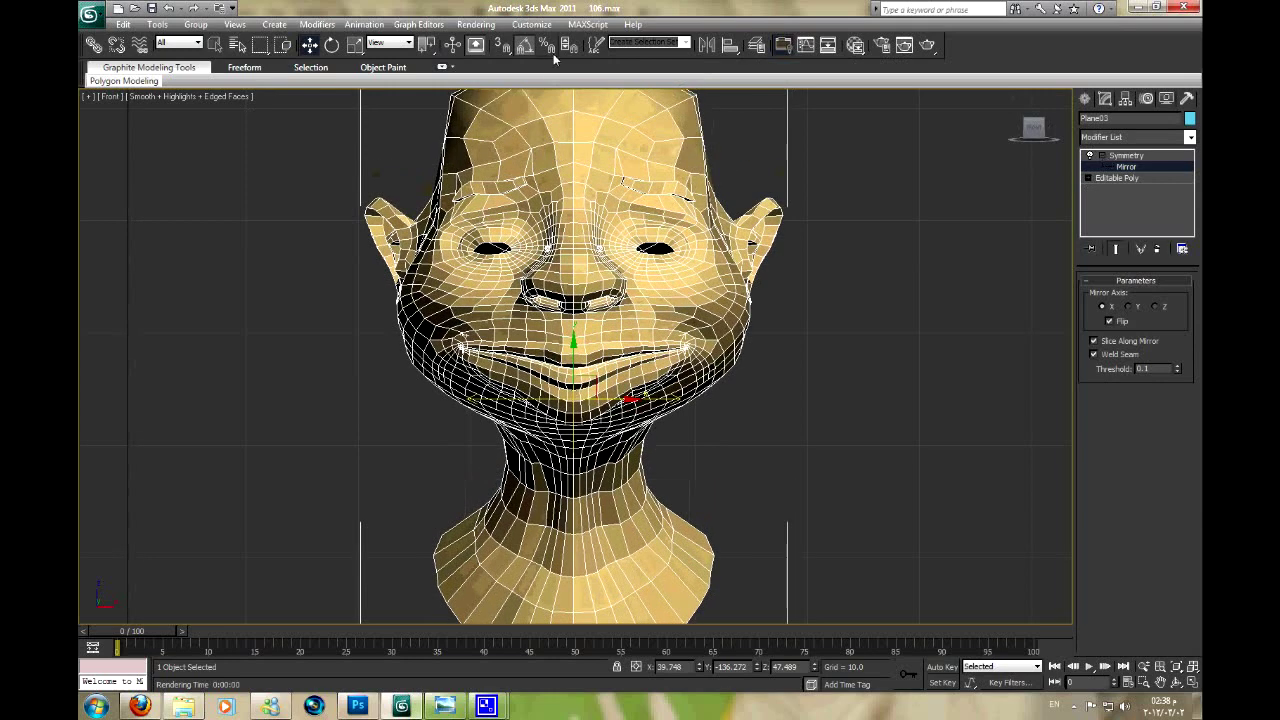
{"action": "left_click", "coordinate": [1110, 157]}
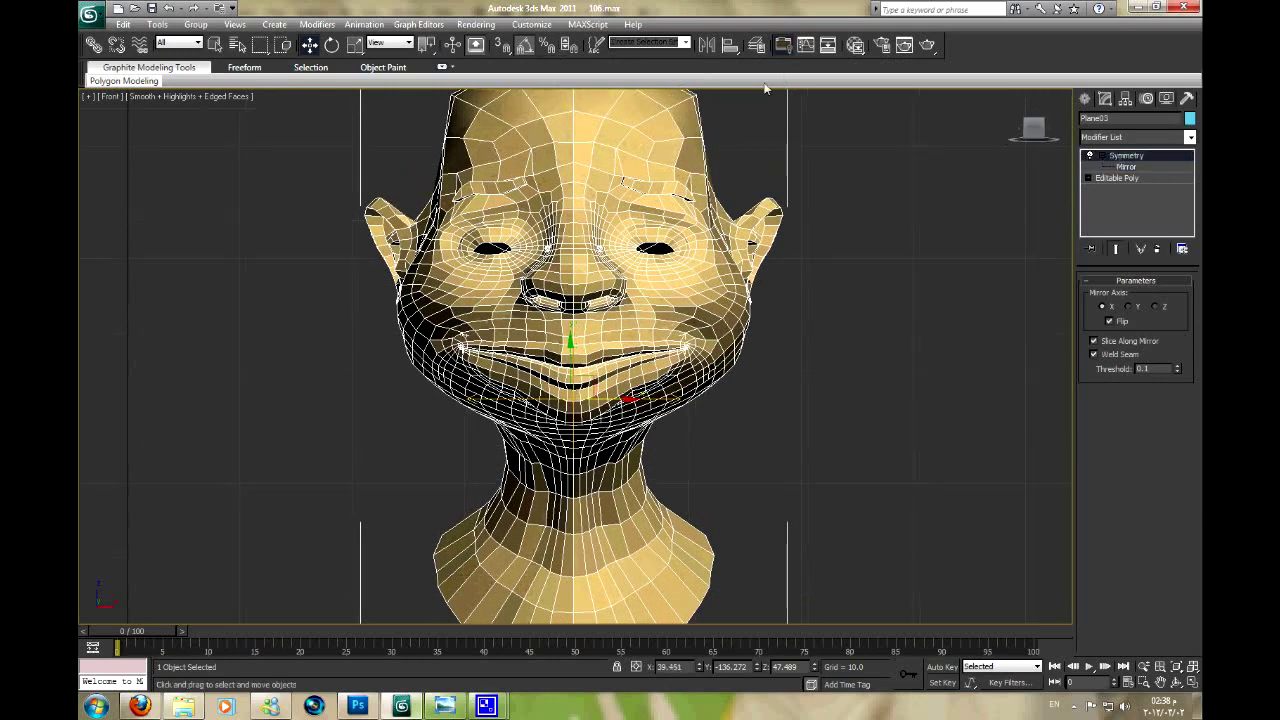
{"action": "left_click", "coordinate": [707, 44]}
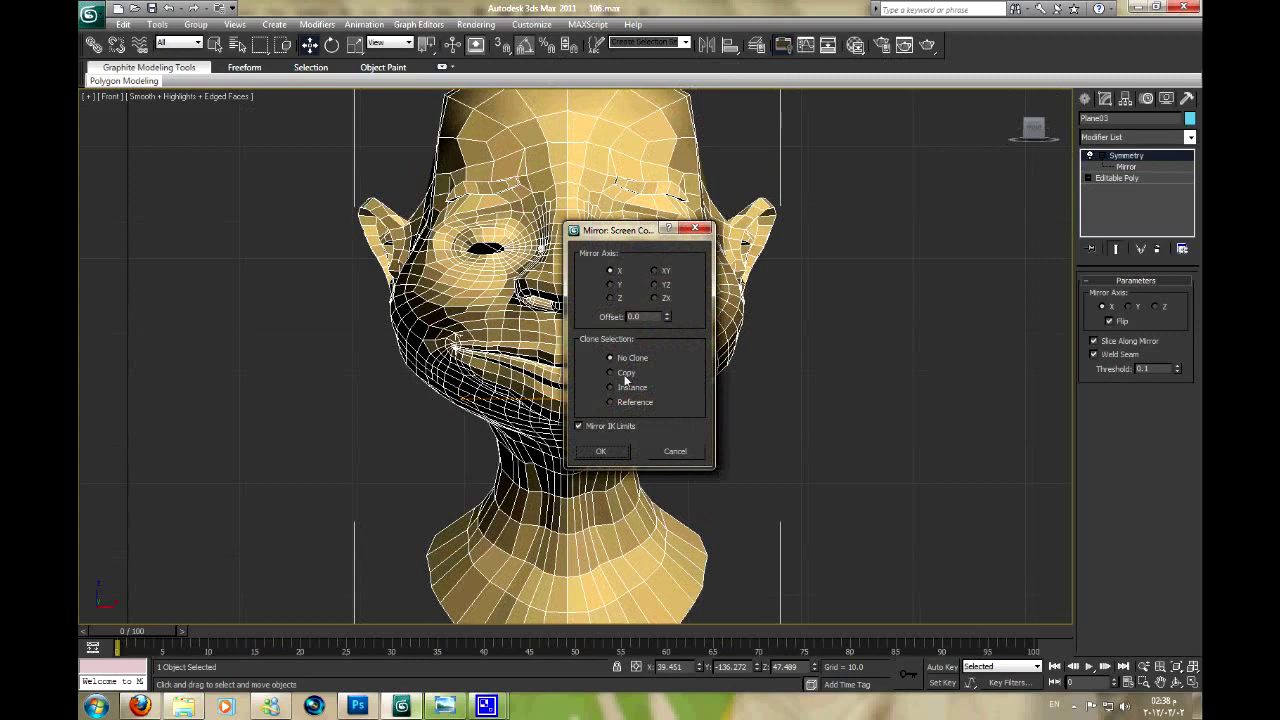
{"action": "left_click", "coordinate": [615, 285]}
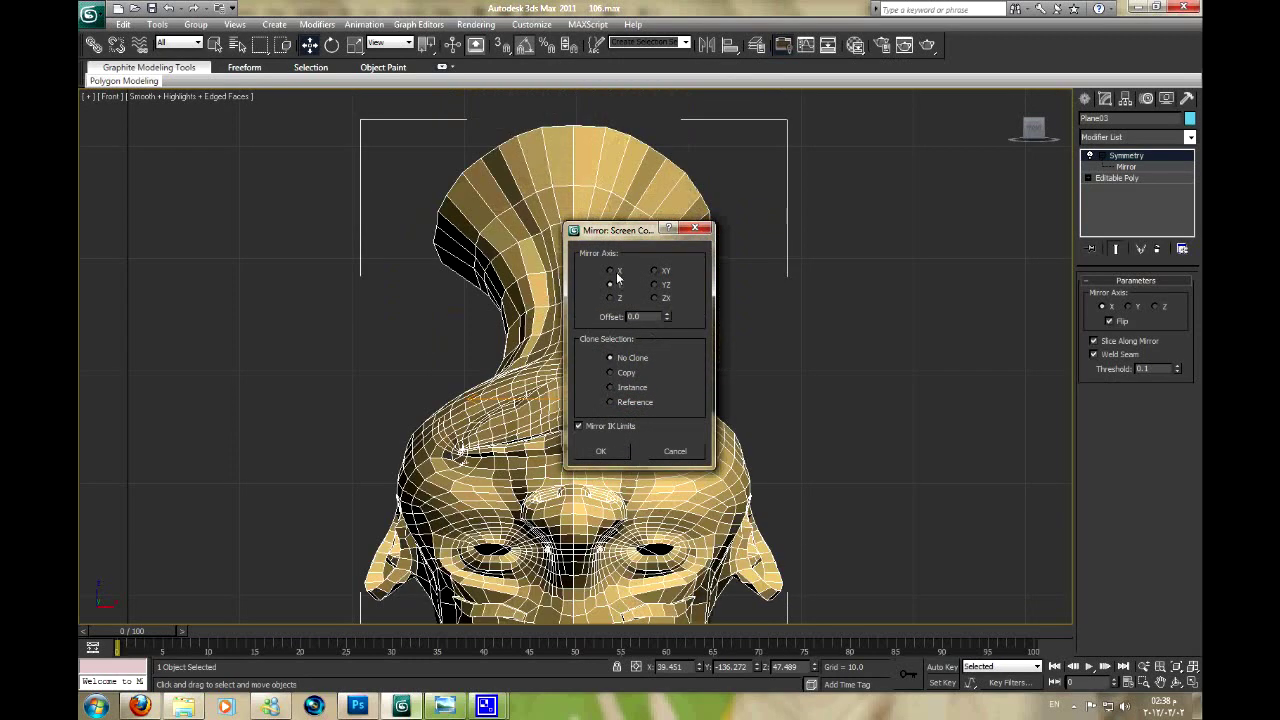
{"action": "left_click", "coordinate": [624, 372]}
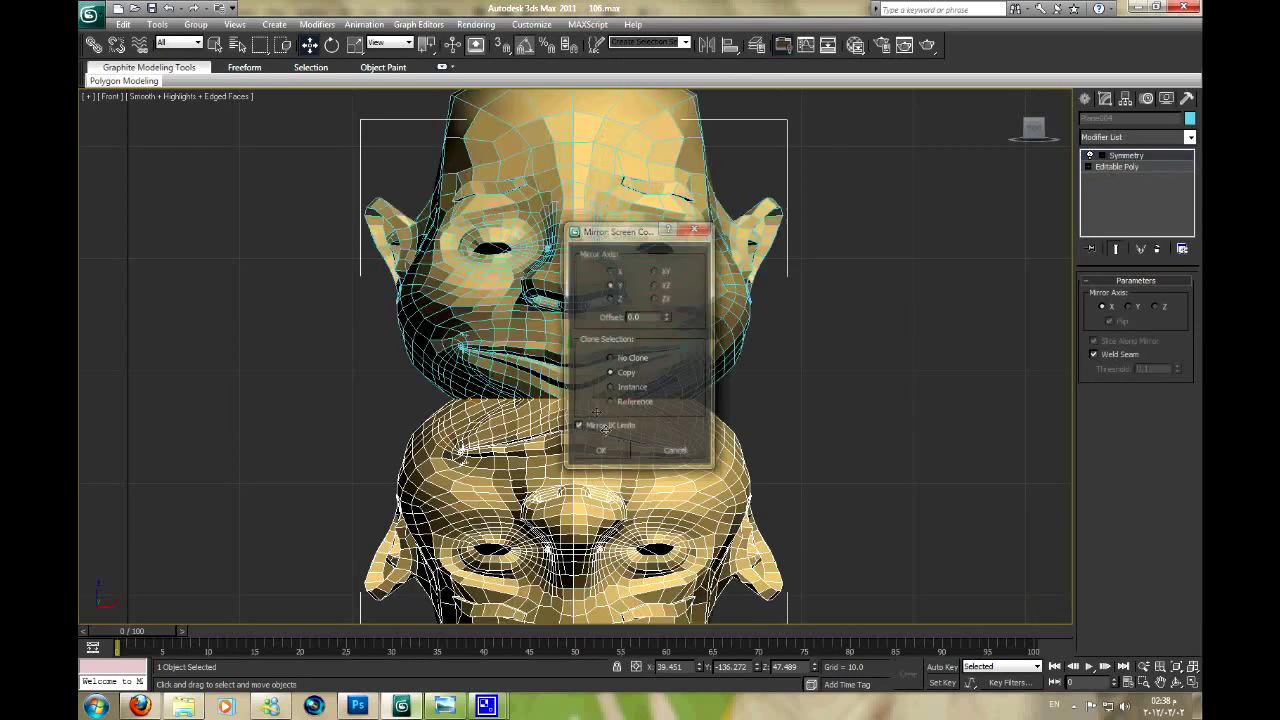
{"action": "left_click", "coordinate": [600, 451]}
{"action": "left_click_drag", "start_coordinate": [590, 378], "coordinate": [590, 610]}
{"action": "scroll", "coordinate": [614, 366], "scroll_direction": "down", "scroll_amount": 2}
{"action": "scroll", "coordinate": [577, 390], "scroll_direction": "down", "scroll_amount": 3}
{"action": "scroll", "coordinate": [577, 390], "scroll_direction": "up", "scroll_amount": 3}
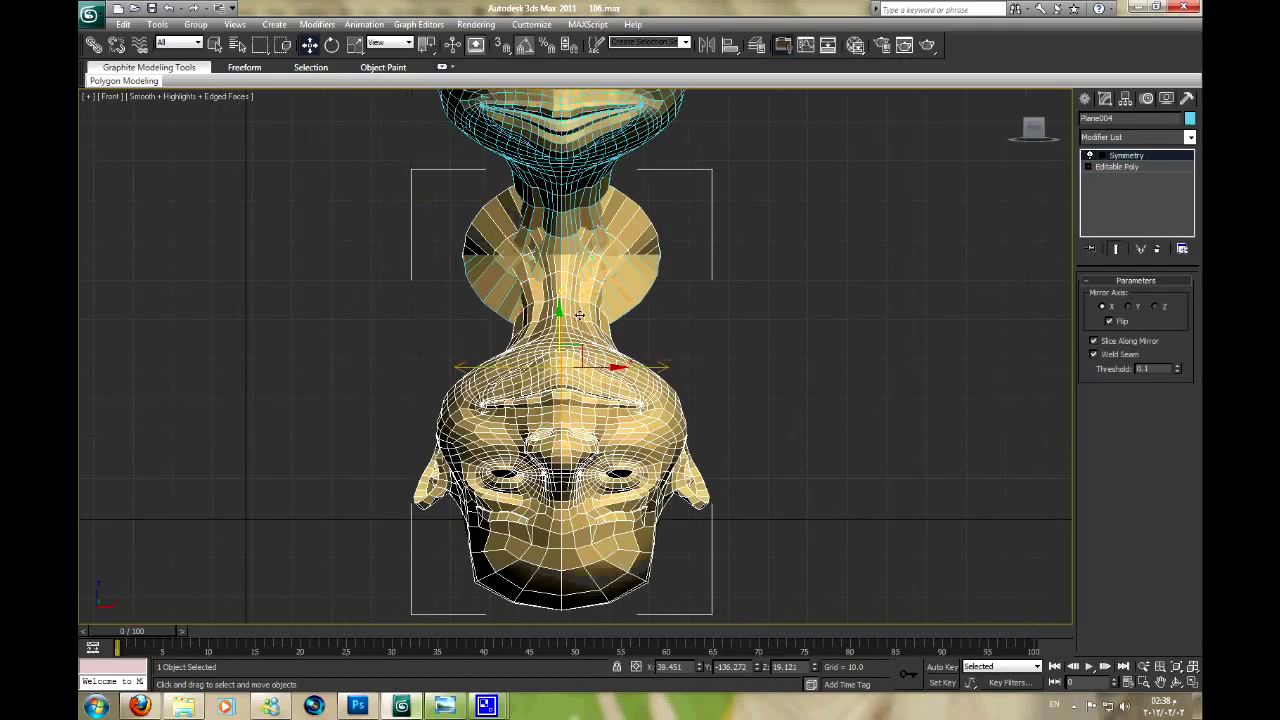
{"action": "left_click_drag", "start_coordinate": [562, 321], "coordinate": [553, 334]}
{"action": "scroll", "coordinate": [553, 334], "scroll_direction": "down", "scroll_amount": 3}
{"action": "scroll", "coordinate": [553, 334], "scroll_direction": "up", "scroll_amount": 2}
{"action": "key", "text": "Delete"}
{"action": "scroll", "coordinate": [551, 233], "scroll_direction": "up", "scroll_amount": 4}
{"action": "left_click", "coordinate": [551, 233]}
{"action": "scroll", "coordinate": [551, 233], "scroll_direction": "down", "scroll_amount": 2}
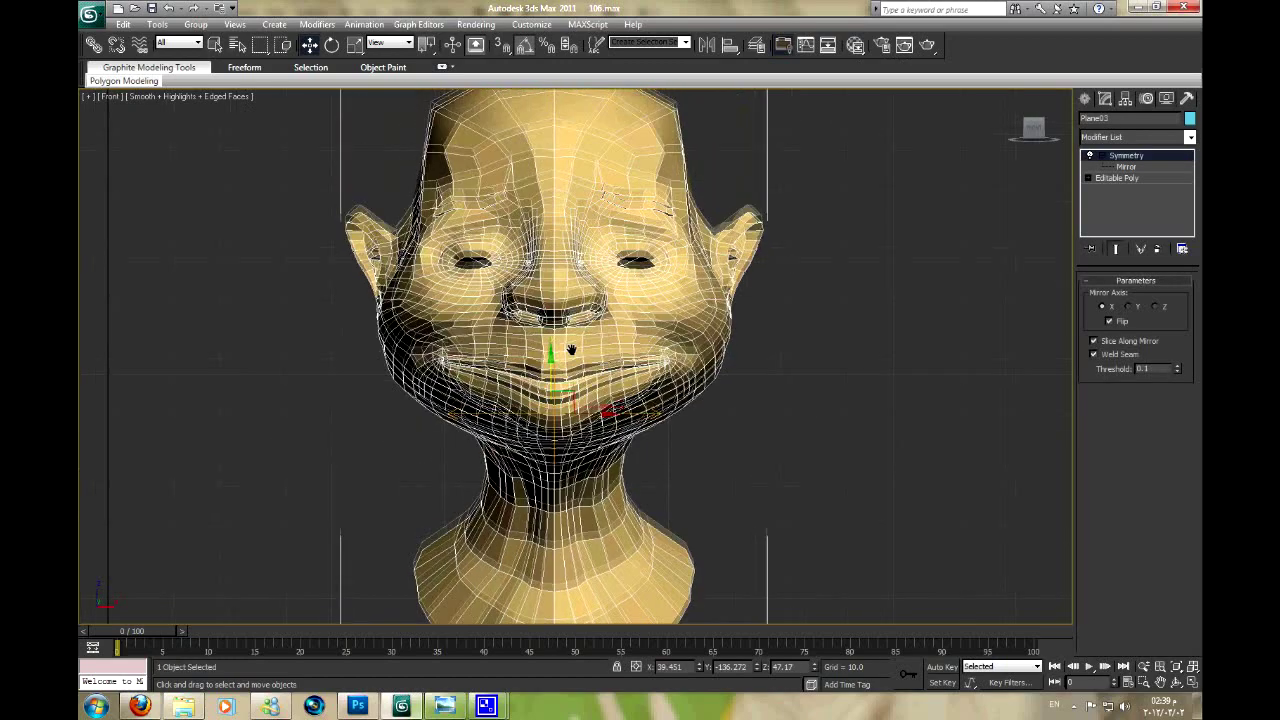
{"action": "scroll", "coordinate": [551, 233], "scroll_direction": "down", "scroll_amount": 2}
{"action": "left_click", "coordinate": [1090, 155]}
{"action": "left_click", "coordinate": [1126, 166]}
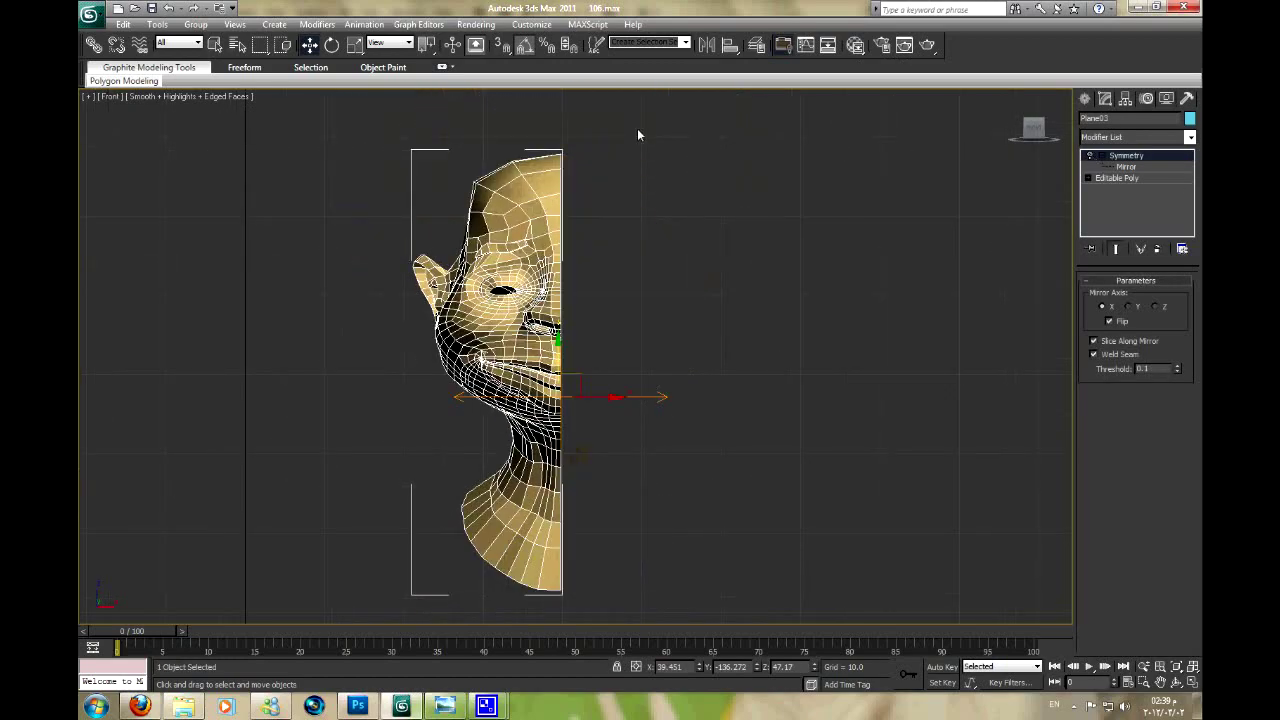
{"action": "left_click", "coordinate": [706, 44]}
{"action": "left_click", "coordinate": [610, 372]}
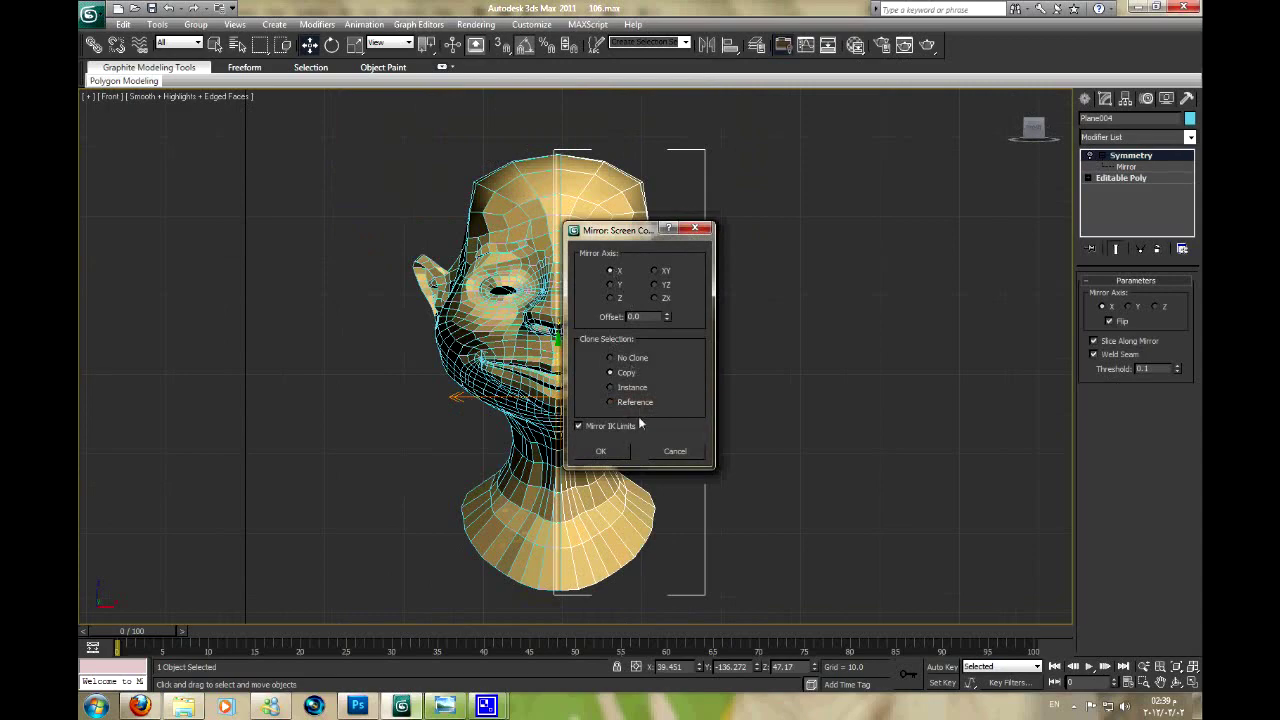
{"action": "left_click", "coordinate": [602, 450]}
{"action": "scroll", "coordinate": [610, 378], "scroll_direction": "up", "scroll_amount": 2}
{"action": "scroll", "coordinate": [610, 378], "scroll_direction": "up", "scroll_amount": 2}
{"action": "scroll", "coordinate": [610, 378], "scroll_direction": "up", "scroll_amount": 2}
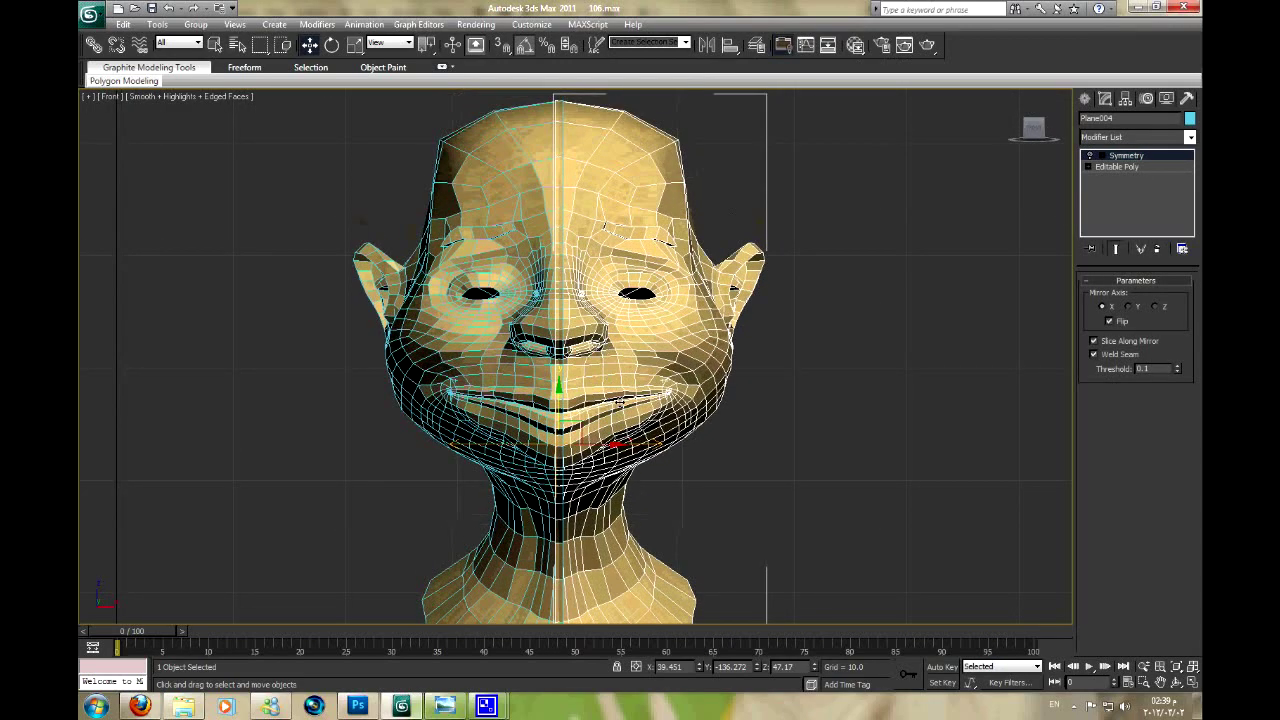
{"action": "left_click_drag", "start_coordinate": [582, 426], "coordinate": [723, 414]}
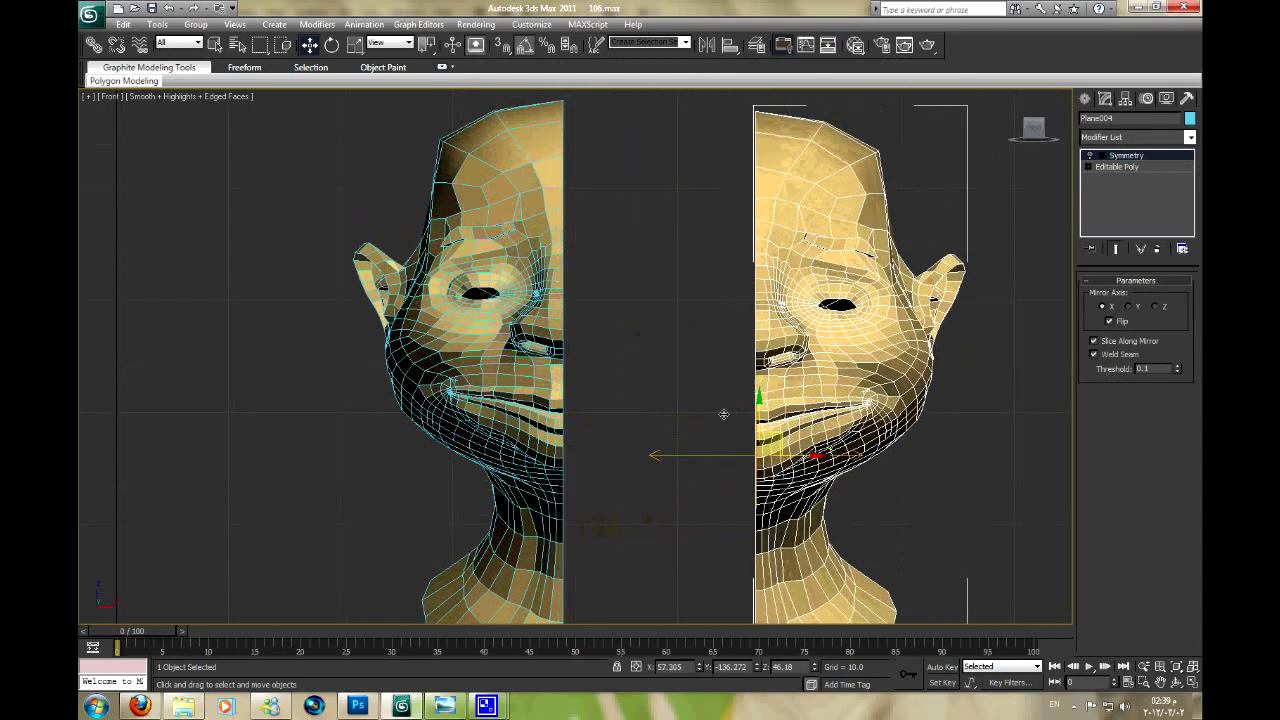
{"action": "left_click_drag", "start_coordinate": [540, 440], "coordinate": [500, 454]}
{"action": "left_click", "coordinate": [802, 304]}
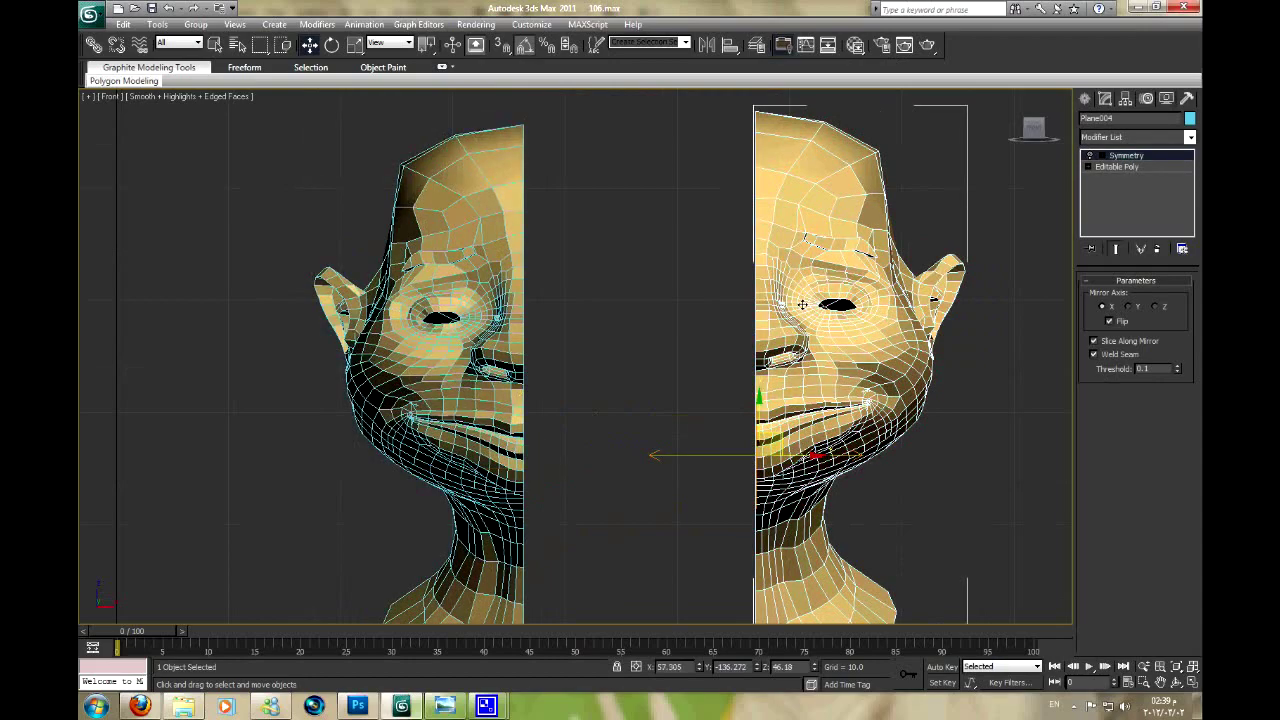
{"action": "key", "text": "Delete"}
{"action": "left_click", "coordinate": [583, 229]}
{"action": "left_click", "coordinate": [1090, 157]}
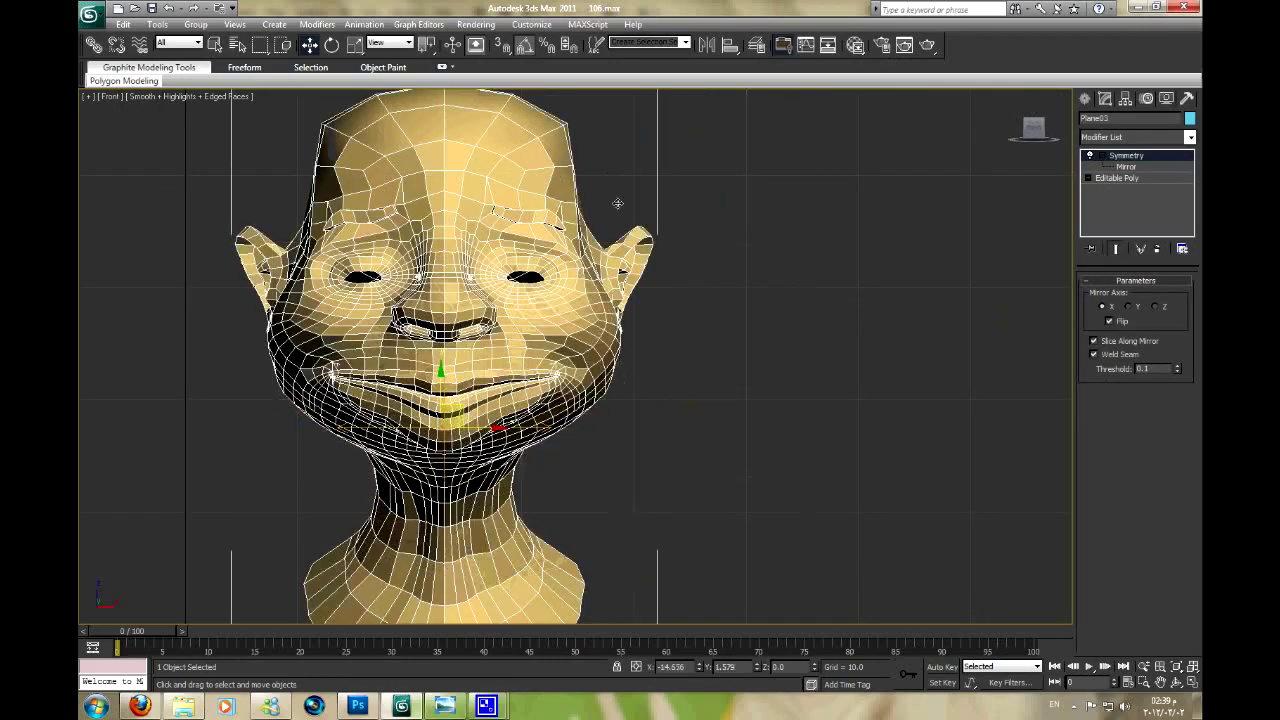
Zoom in and out on the head in the Front view
{"action": "scroll", "coordinate": [563, 237], "scroll_direction": "up", "scroll_amount": 3}
{"action": "scroll", "coordinate": [565, 237], "scroll_direction": "up", "scroll_amount": 3}
{"action": "scroll", "coordinate": [586, 217], "scroll_direction": "up", "scroll_amount": 3}
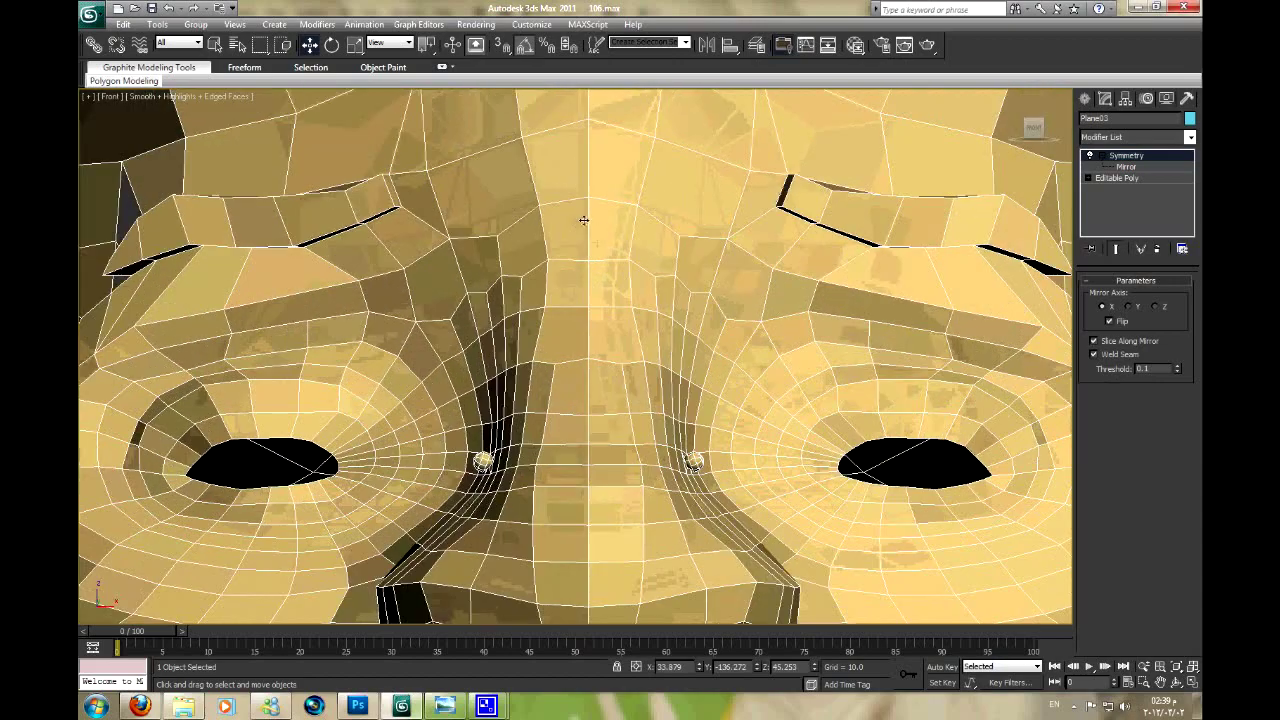
{"action": "scroll", "coordinate": [582, 282], "scroll_direction": "down", "scroll_amount": 9}
{"action": "scroll", "coordinate": [582, 282], "scroll_direction": "down", "scroll_amount": 5}
{"action": "scroll", "coordinate": [585, 300], "scroll_direction": "up", "scroll_amount": 2}
{"action": "scroll", "coordinate": [590, 330], "scroll_direction": "up", "scroll_amount": 1}
{"action": "scroll", "coordinate": [593, 347], "scroll_direction": "up", "scroll_amount": 3}
{"action": "scroll", "coordinate": [593, 347], "scroll_direction": "down", "scroll_amount": 2}
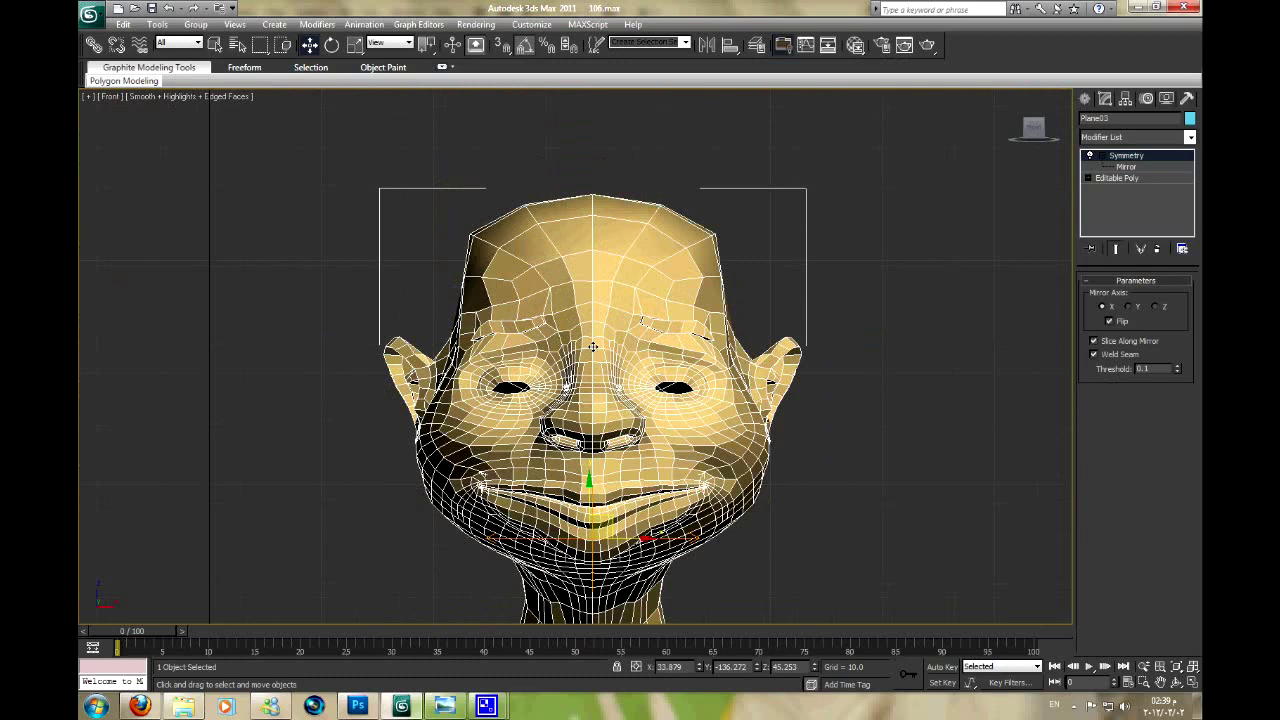
{"action": "scroll", "coordinate": [600, 344], "scroll_direction": "down", "scroll_amount": 2}
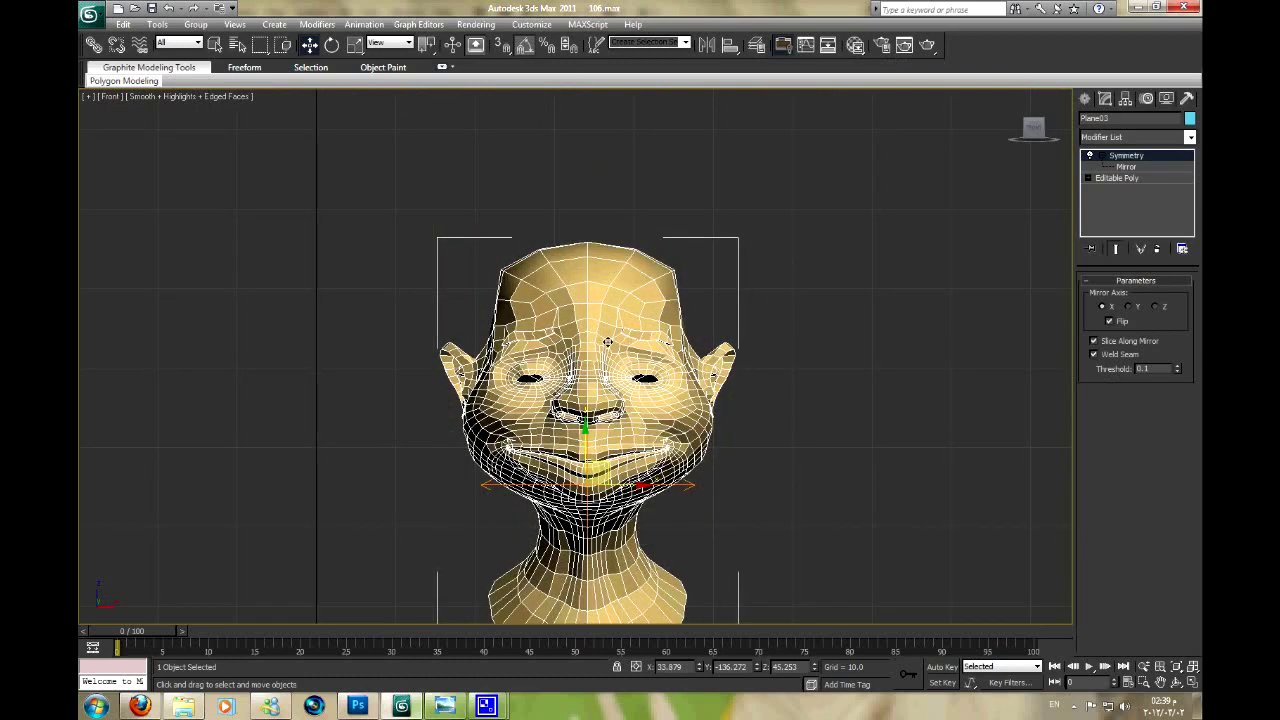
Switch to Perspective, remove the Symmetry modifier and delete the head model
{"action": "key", "text": "p"}
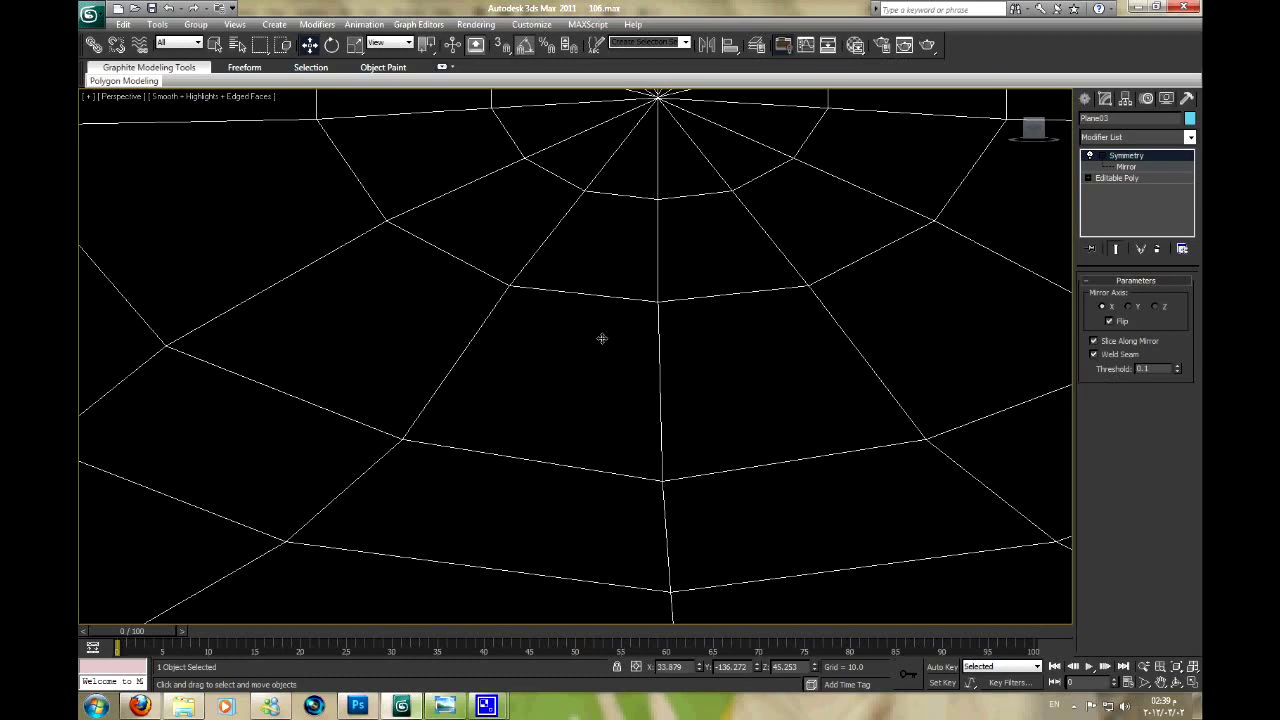
{"action": "key", "text": "z"}
{"action": "mouse_move", "coordinate": [640, 330]}
{"action": "middle_mouse_down", "text": "alt"}
{"action": "mouse_move", "coordinate": [888, 245]}
{"action": "mouse_move", "coordinate": [621, 318]}
{"action": "middle_mouse_up", "text": "alt"}
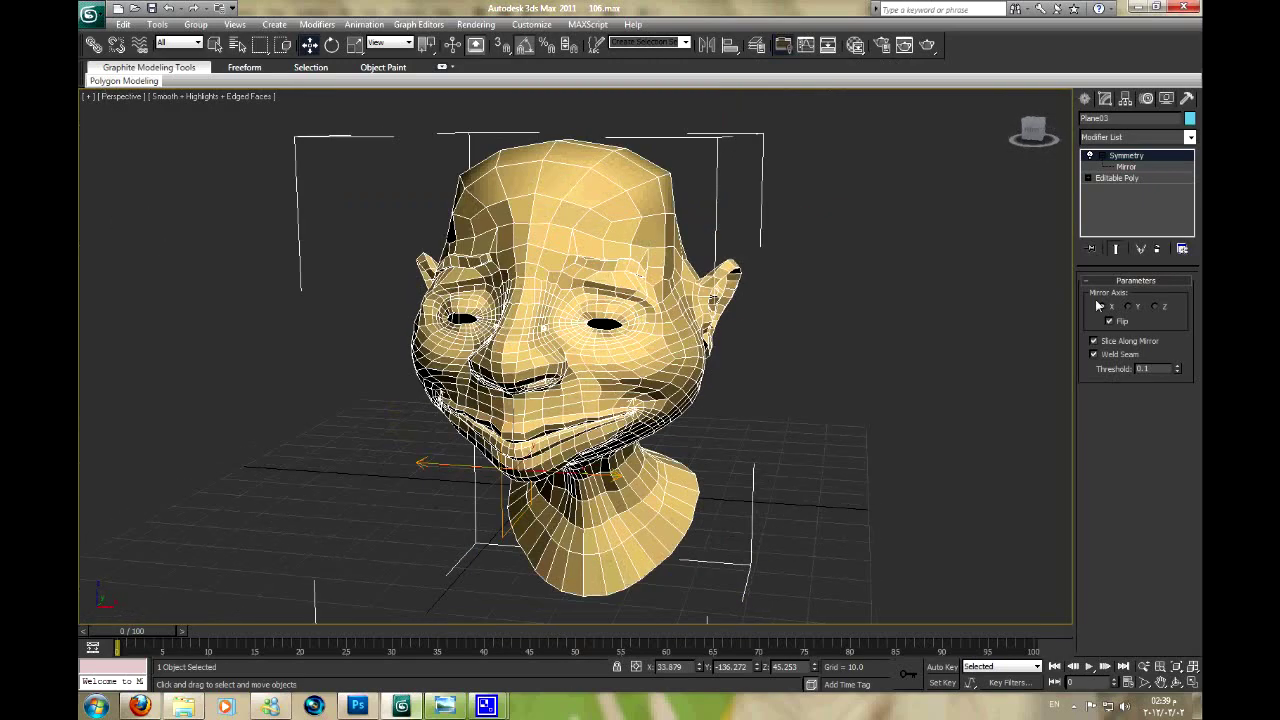
{"action": "left_click", "coordinate": [1159, 252]}
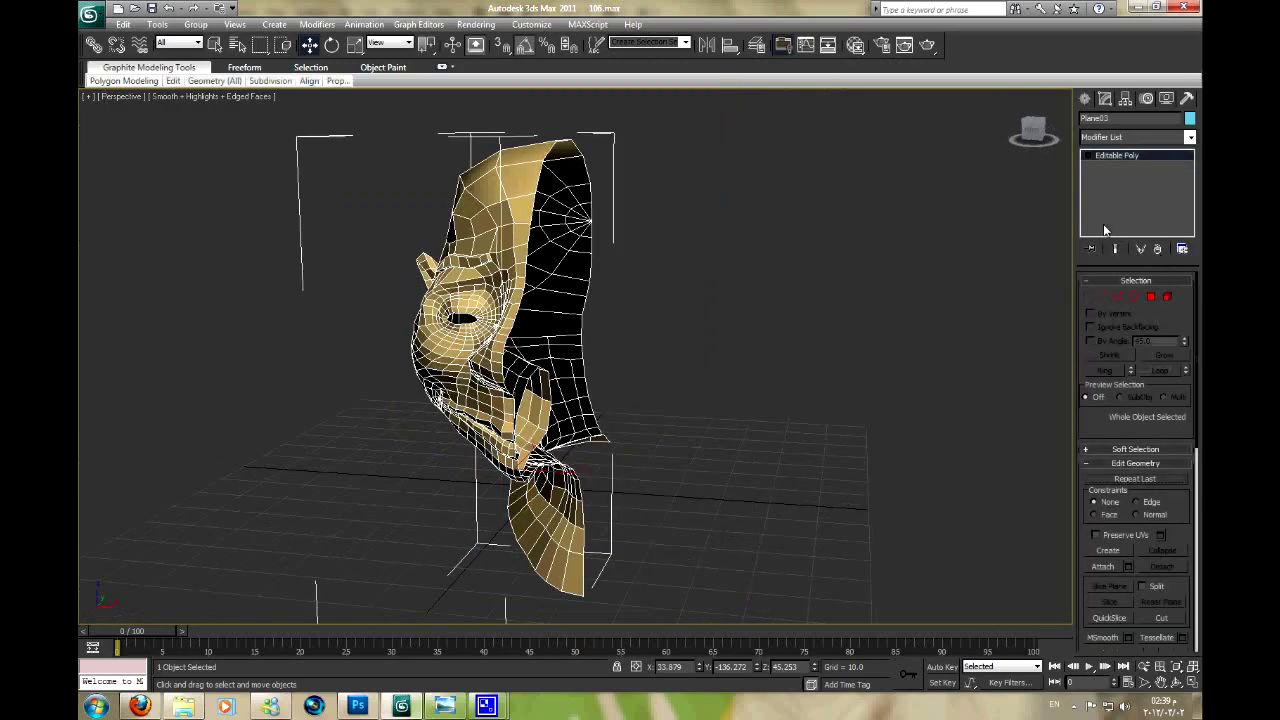
{"action": "key", "text": "Delete"}
{"action": "left_click", "coordinate": [1086, 98]}
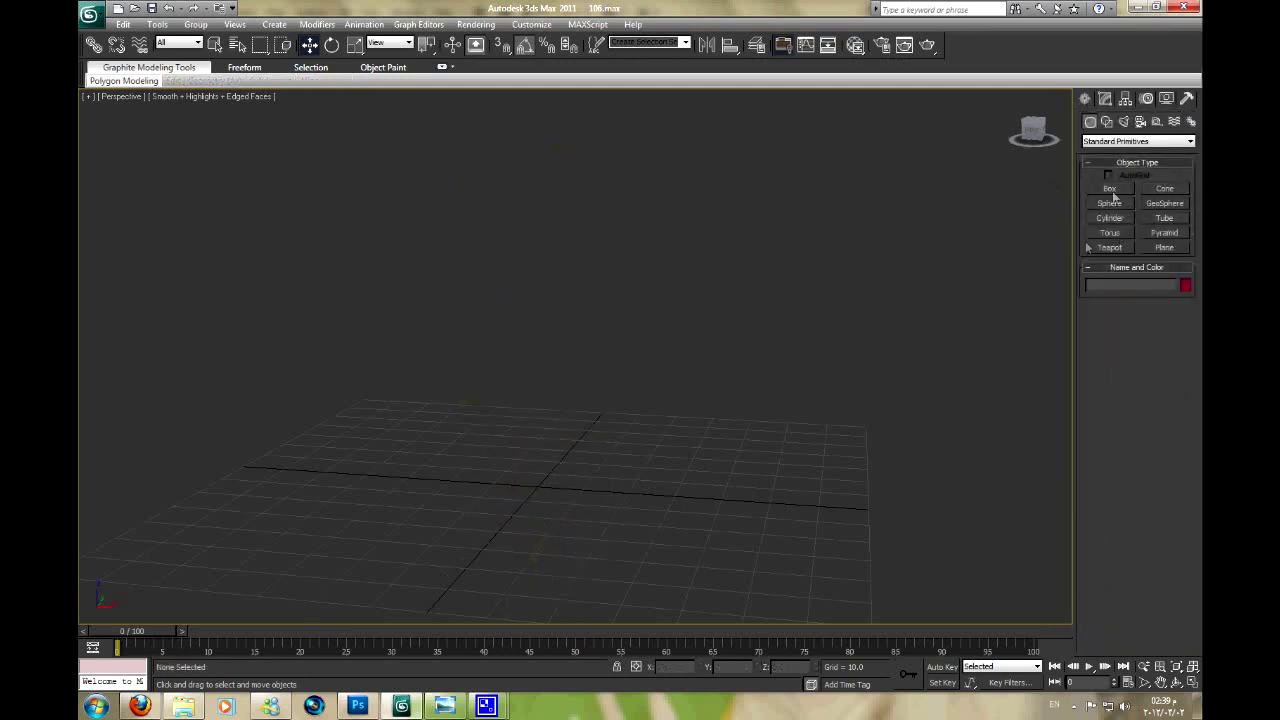
Place an AEC Extended Generic Palm foliage tree on the grid and turn off edged faces
{"action": "left_click", "coordinate": [1112, 143]}
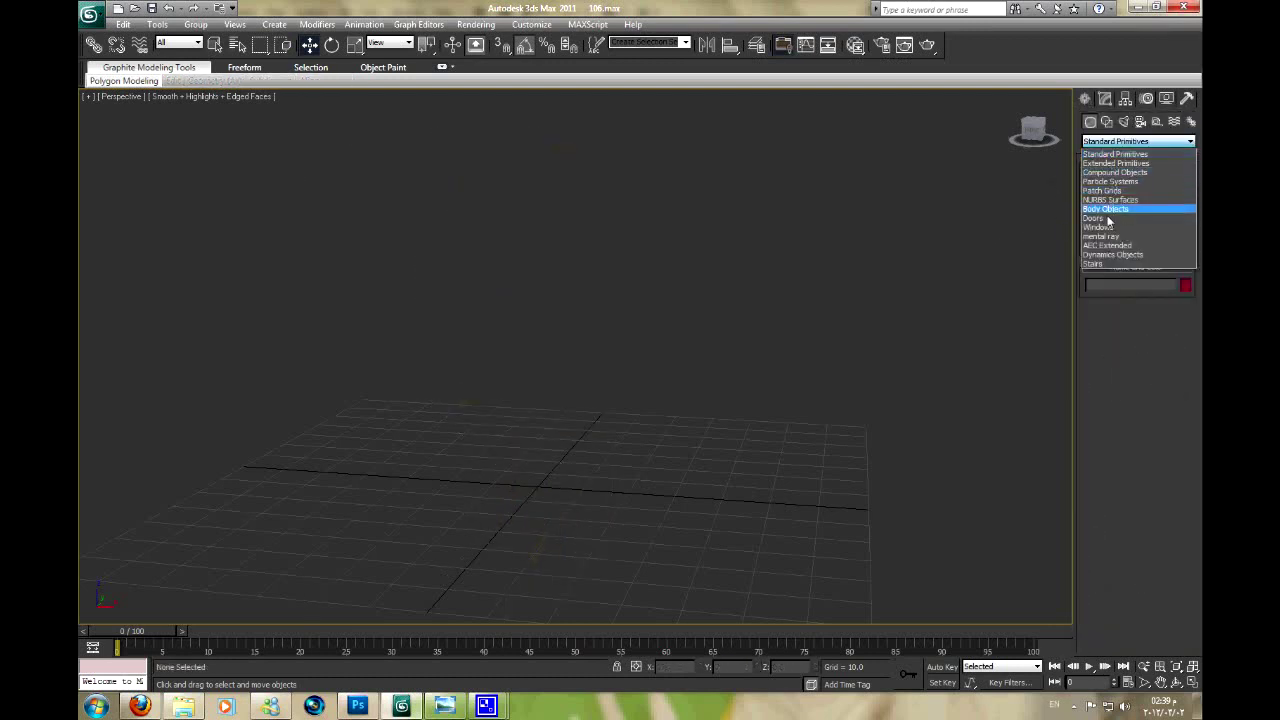
{"action": "left_click", "coordinate": [1106, 246]}
{"action": "left_click", "coordinate": [1112, 190]}
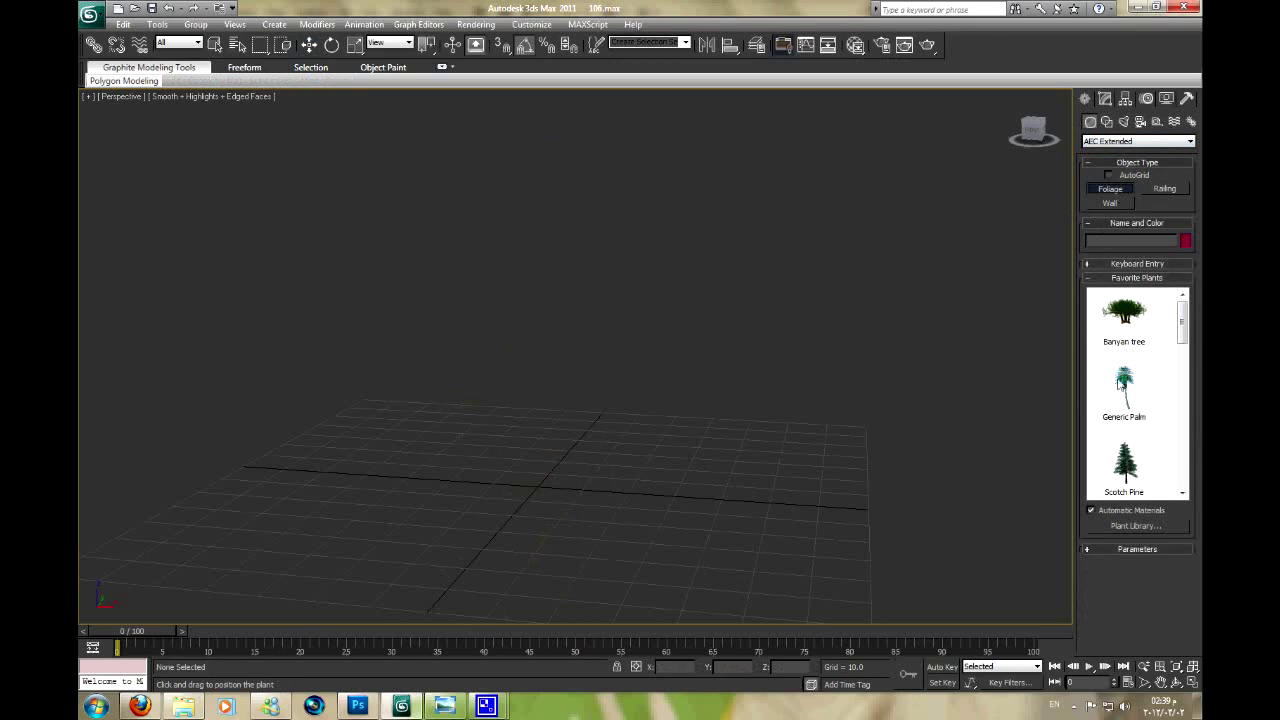
{"action": "left_click", "coordinate": [511, 493]}
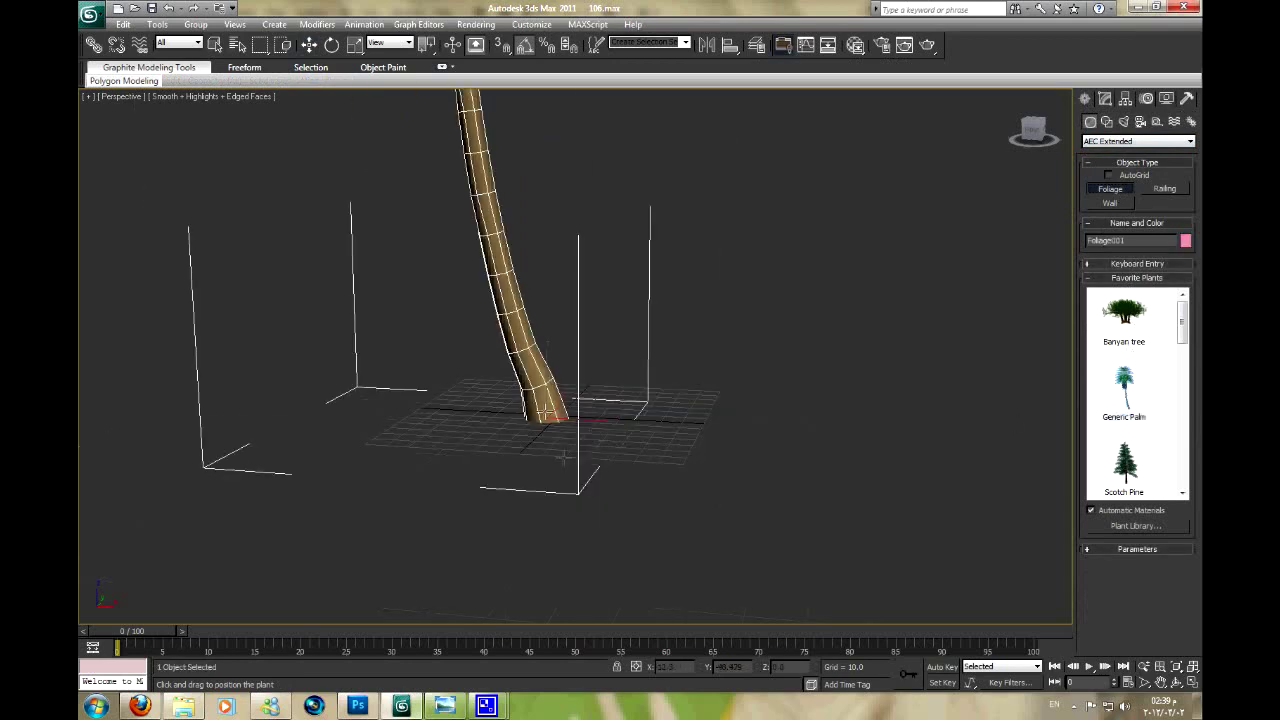
{"action": "scroll", "coordinate": [590, 418], "scroll_direction": "down", "scroll_amount": 3}
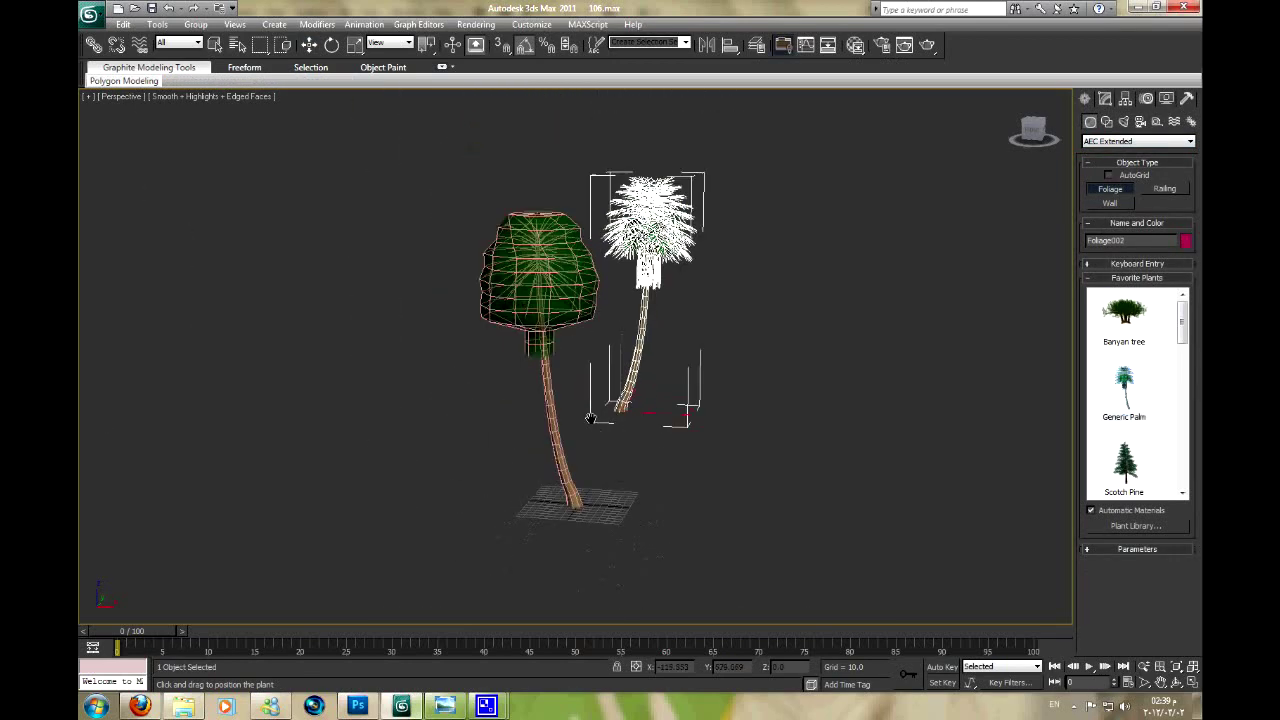
{"action": "scroll", "coordinate": [590, 418], "scroll_direction": "up", "scroll_amount": 2}
{"action": "right_click", "coordinate": [612, 376]}
{"action": "key", "text": "F4"}
{"action": "left_click", "coordinate": [1105, 98]}
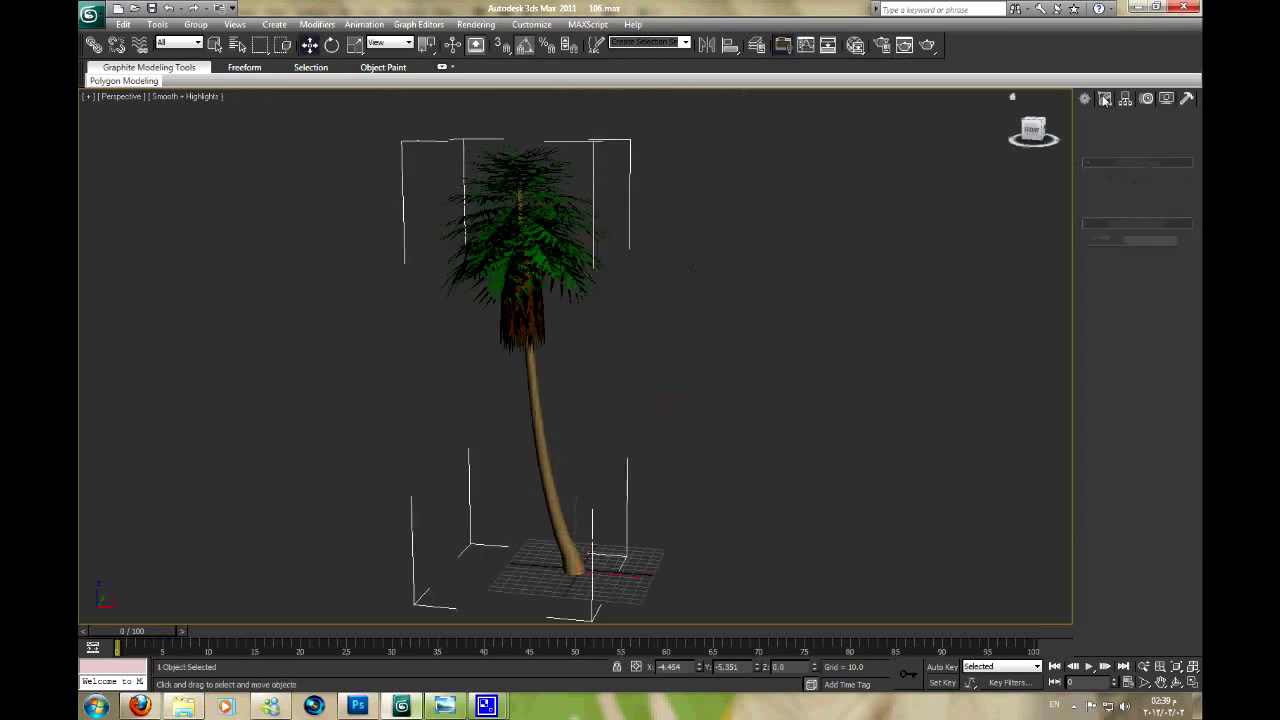
Add a Skew modifier to the palm and set its Amount to 73.11
{"action": "left_click", "coordinate": [1137, 137]}
{"action": "scroll", "coordinate": [1120, 300], "scroll_direction": "down", "scroll_amount": 3}
{"action": "scroll", "coordinate": [1115, 147], "scroll_direction": "down", "scroll_amount": 1}
{"action": "scroll", "coordinate": [1115, 150], "scroll_direction": "down", "scroll_amount": 12}
{"action": "left_click", "coordinate": [1105, 320]}
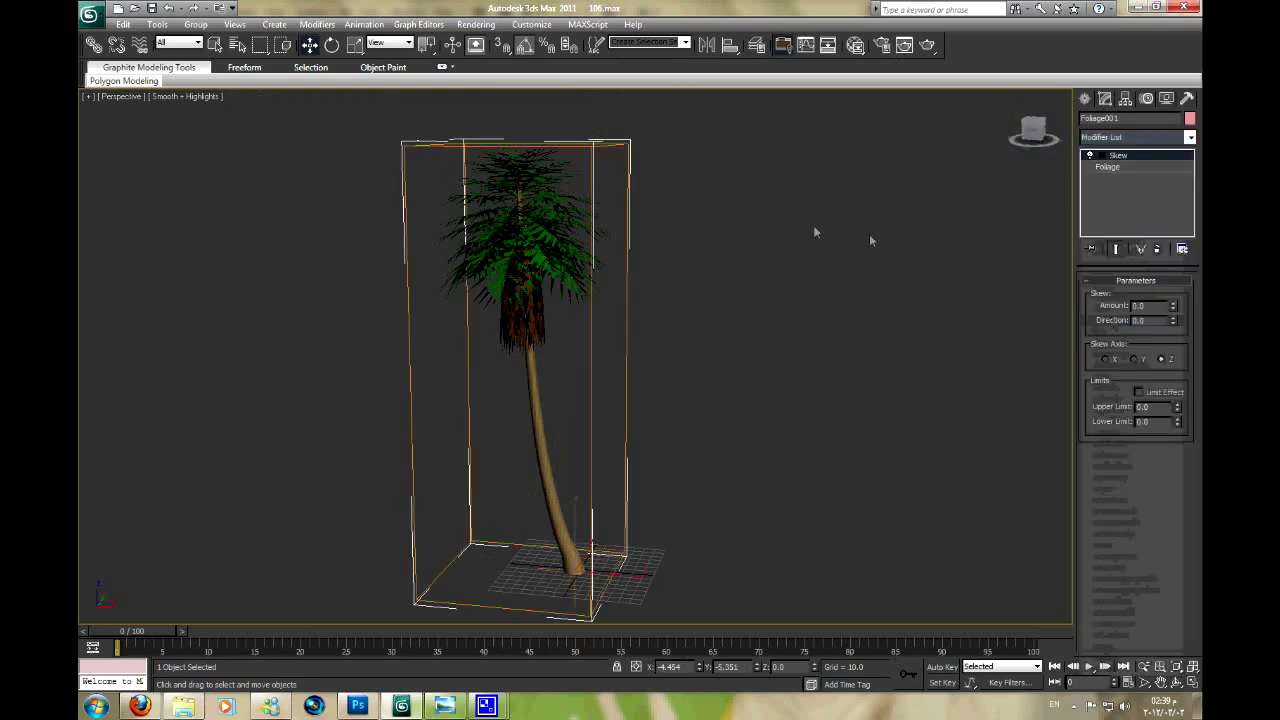
{"action": "mouse_move", "coordinate": [1175, 284]}
{"action": "left_mouse_down"}
{"action": "mouse_move", "coordinate": [431, 519]}
{"action": "mouse_move", "coordinate": [431, 420]}
{"action": "mouse_move", "coordinate": [1200, 392]}
{"action": "mouse_move", "coordinate": [719, 333]}
{"action": "left_mouse_up"}
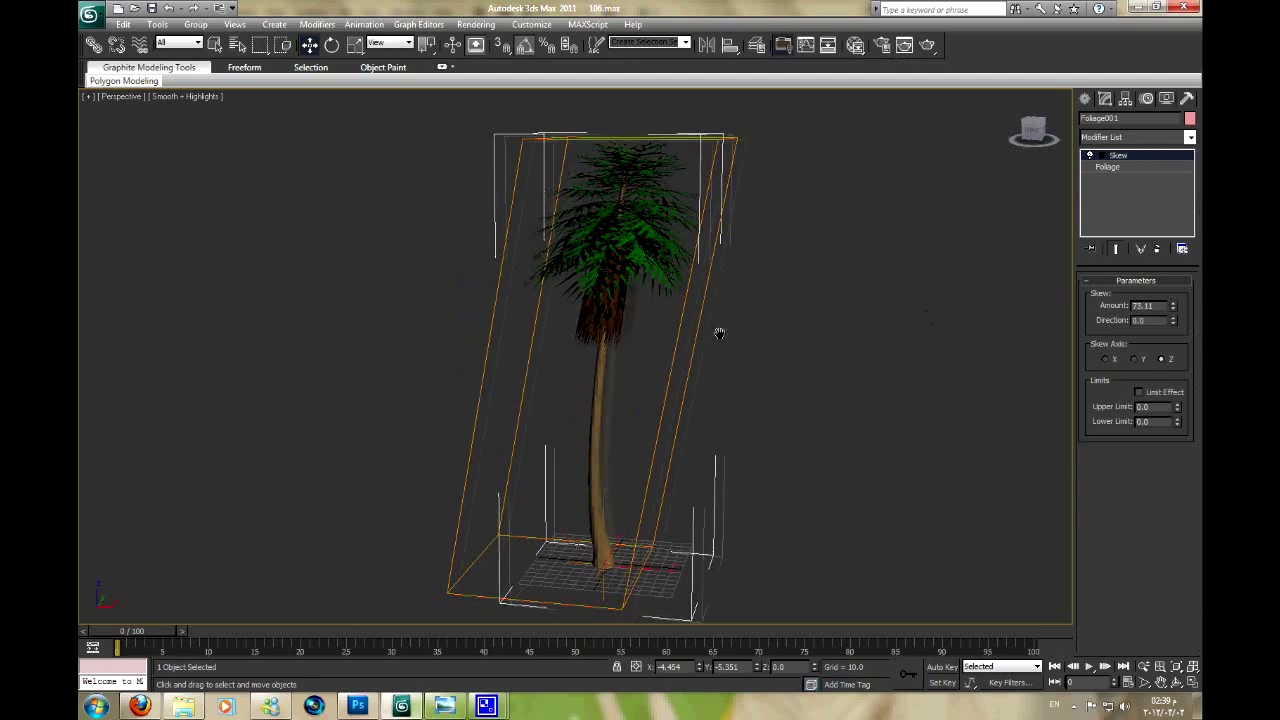
{"action": "middle_click_drag", "start_coordinate": [719, 333], "coordinate": [729, 335]}
Adjust the Skew Direction value to swing the tree's lean around
{"action": "mouse_move", "coordinate": [1172, 324]}
{"action": "left_mouse_down"}
{"action": "mouse_move", "coordinate": [1201, 566]}
{"action": "mouse_move", "coordinate": [744, 499]}
{"action": "left_mouse_up"}
{"action": "mouse_move", "coordinate": [744, 499]}
{"action": "middle_mouse_down", "text": "alt"}
{"action": "mouse_move", "coordinate": [728, 561]}
{"action": "mouse_move", "coordinate": [778, 620]}
{"action": "middle_mouse_up", "text": "alt"}
{"action": "mouse_move", "coordinate": [1172, 327]}
{"action": "left_mouse_down"}
{"action": "mouse_move", "coordinate": [1148, 644]}
{"action": "mouse_move", "coordinate": [1107, 258]}
{"action": "mouse_move", "coordinate": [1173, 352]}
{"action": "mouse_move", "coordinate": [1086, 96]}
{"action": "mouse_move", "coordinate": [818, 263]}
{"action": "left_mouse_up"}
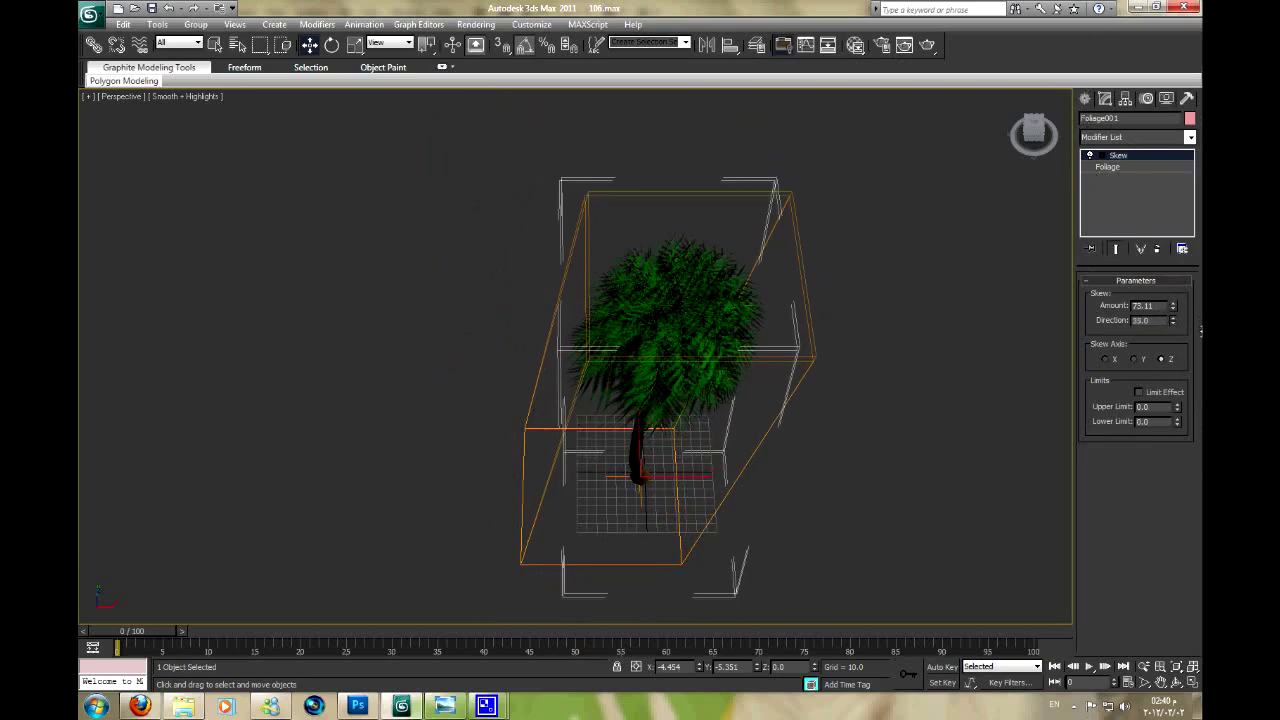
{"action": "scroll", "coordinate": [818, 263], "scroll_direction": "down", "scroll_amount": 2}
{"action": "middle_click_drag", "start_coordinate": [820, 251], "coordinate": [768, 254], "text": "alt"}
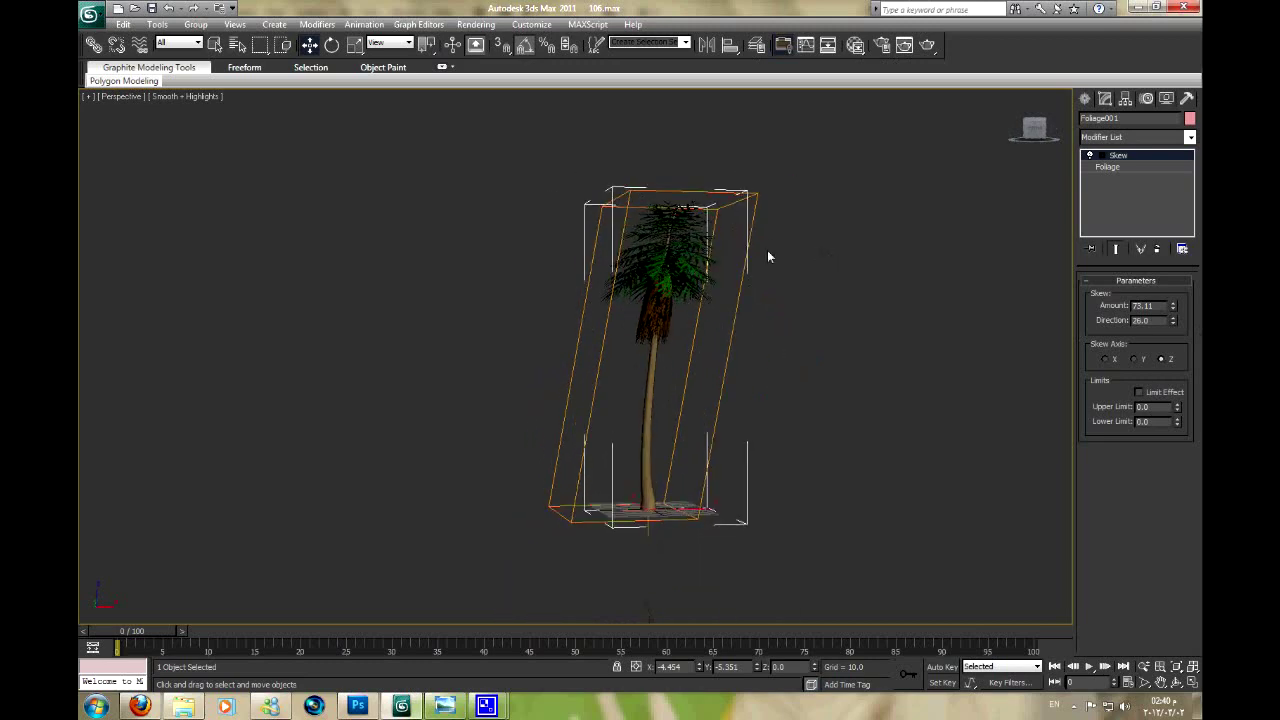
{"action": "scroll", "coordinate": [820, 138], "scroll_direction": "up", "scroll_amount": 3}
{"action": "mouse_move", "coordinate": [687, 165]}
{"action": "middle_mouse_down", "text": "alt"}
{"action": "mouse_move", "coordinate": [634, 251]}
{"action": "mouse_move", "coordinate": [661, 326]}
{"action": "middle_mouse_up", "text": "alt"}
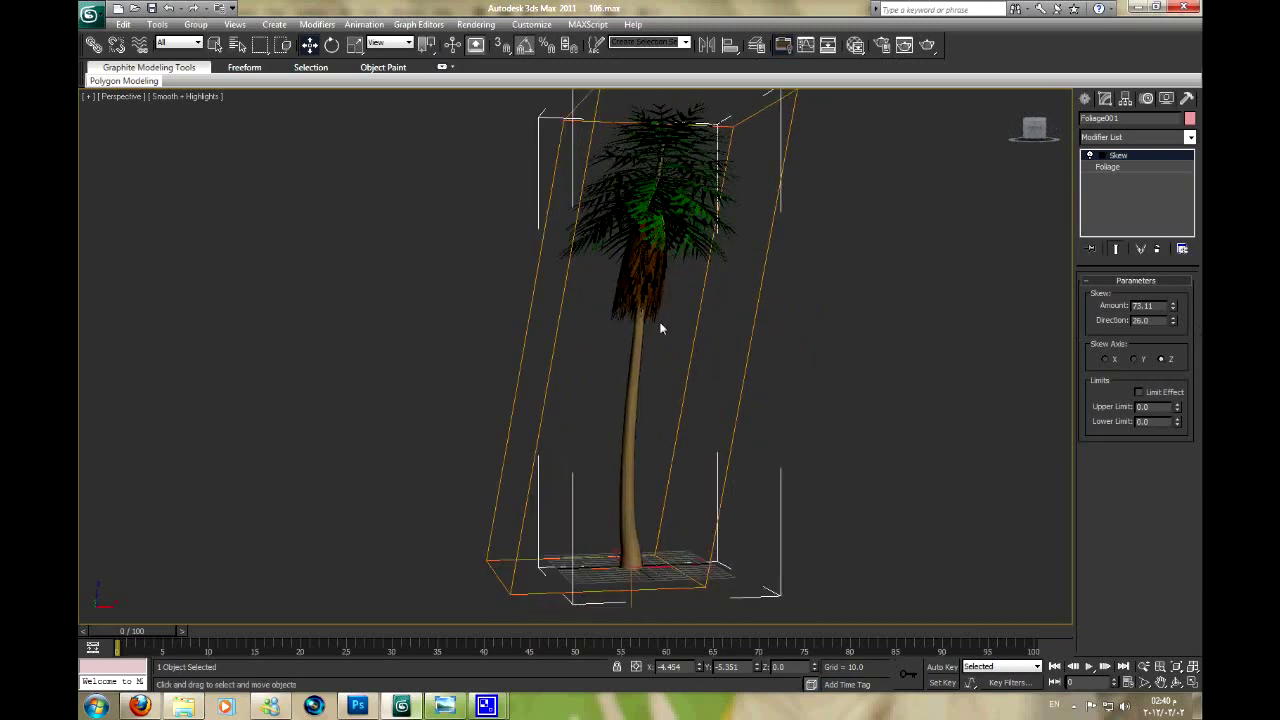
{"action": "middle_click_drag", "start_coordinate": [660, 322], "coordinate": [653, 336]}
{"action": "mouse_move", "coordinate": [1173, 321]}
{"action": "left_mouse_down"}
{"action": "mouse_move", "coordinate": [1180, 712]}
{"action": "mouse_move", "coordinate": [1200, 47]}
{"action": "mouse_move", "coordinate": [1197, 376]}
{"action": "left_mouse_up"}
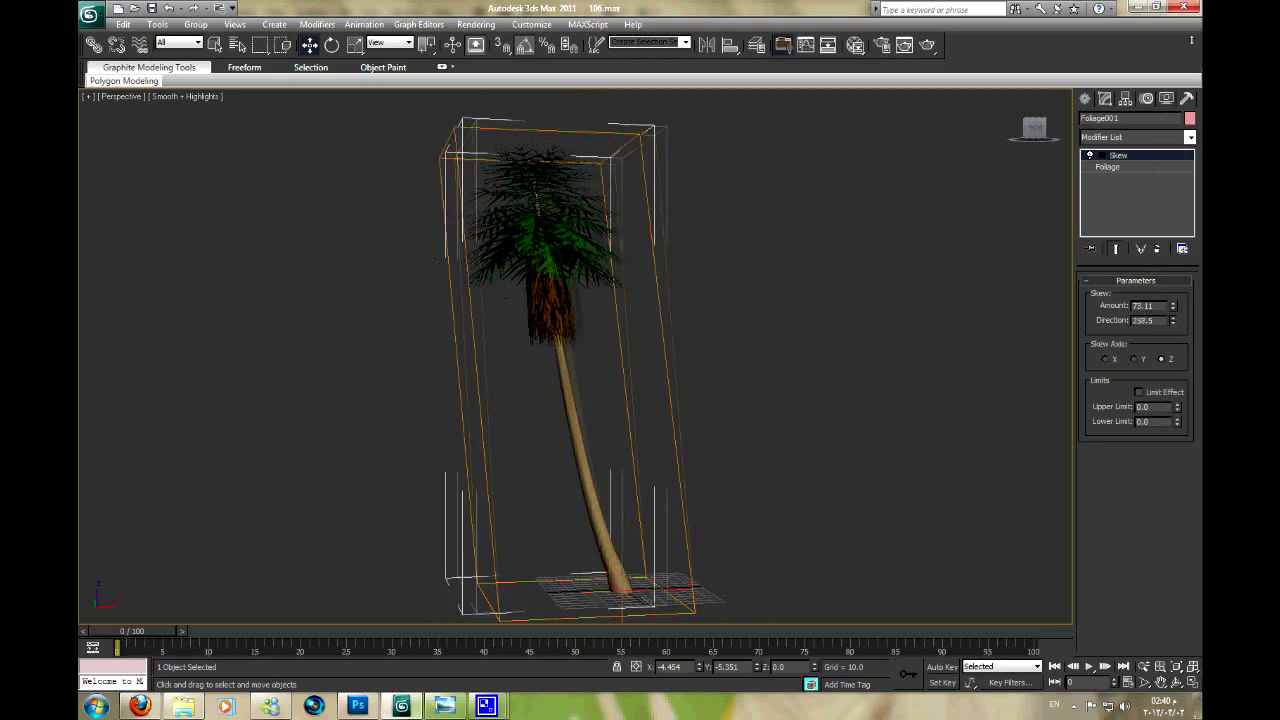